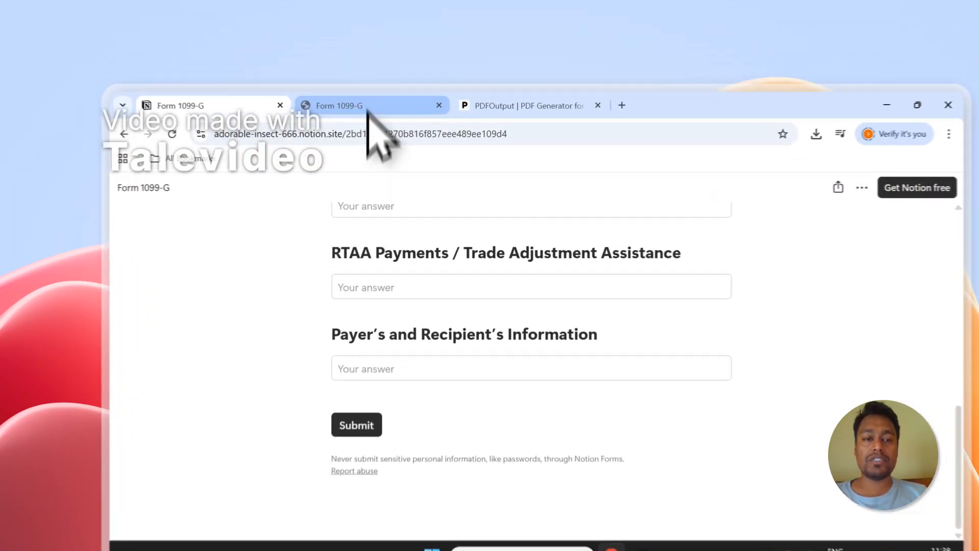
Examine the Entry-1 and Entry-2 responses in the Form 1099-G Notion database.
click(164, 396)
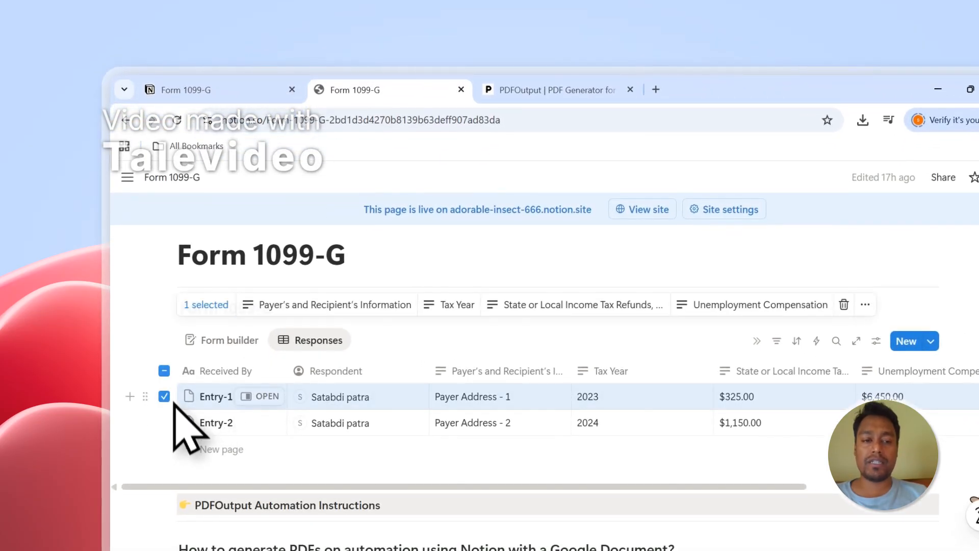
click(165, 422)
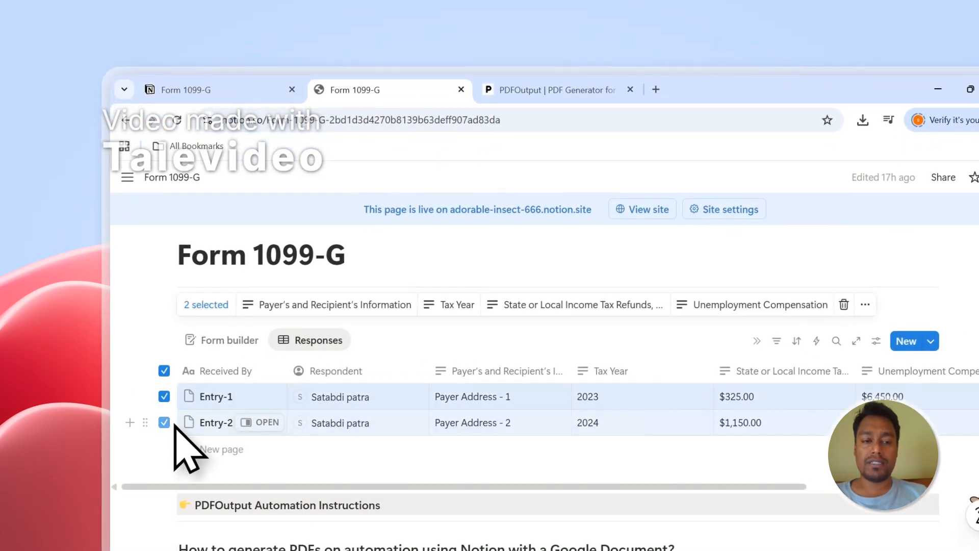
click(165, 372)
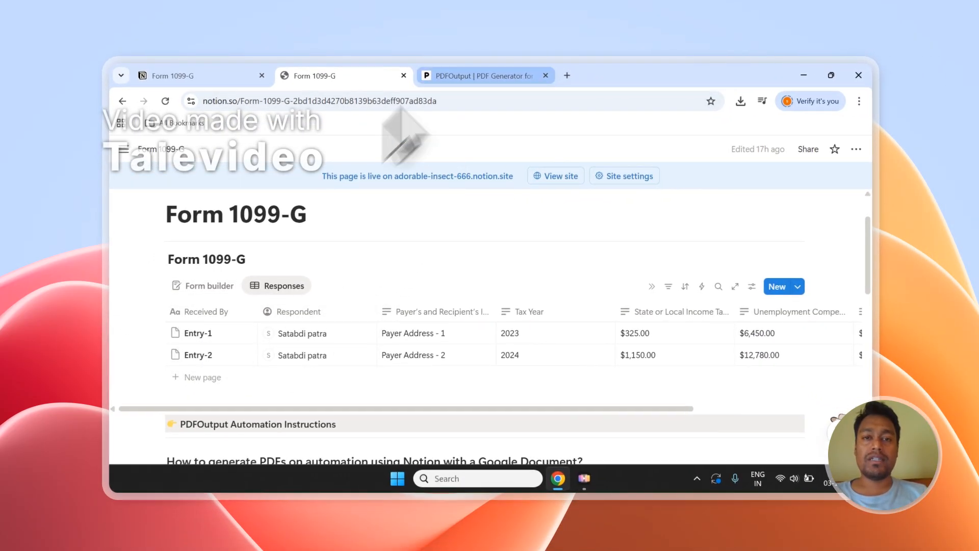
Switch to the PDFOutput website and read its headline about generating PDFs from Google Docs using a Notion database.
click(479, 75)
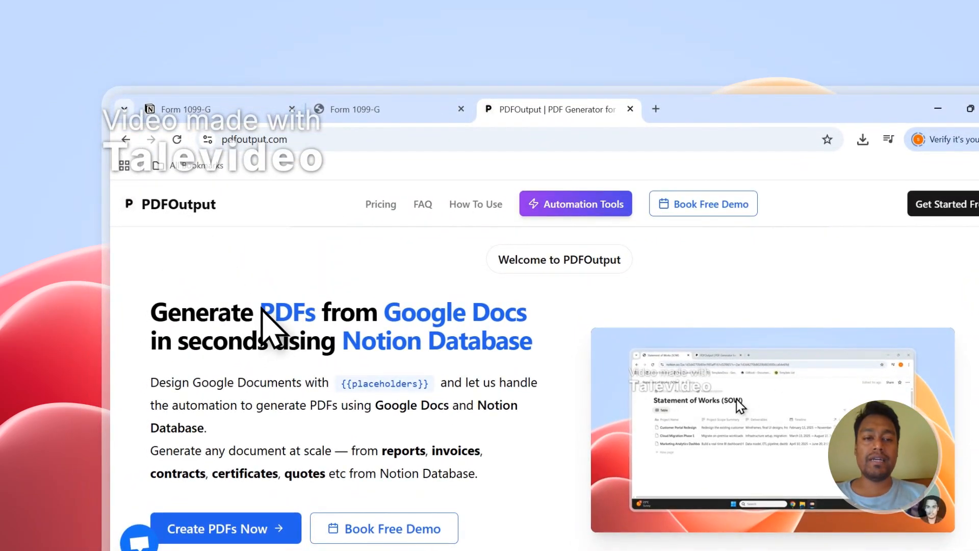
double_click(263, 310)
drag(385, 313, 551, 327)
click(510, 347)
drag(343, 341, 519, 342)
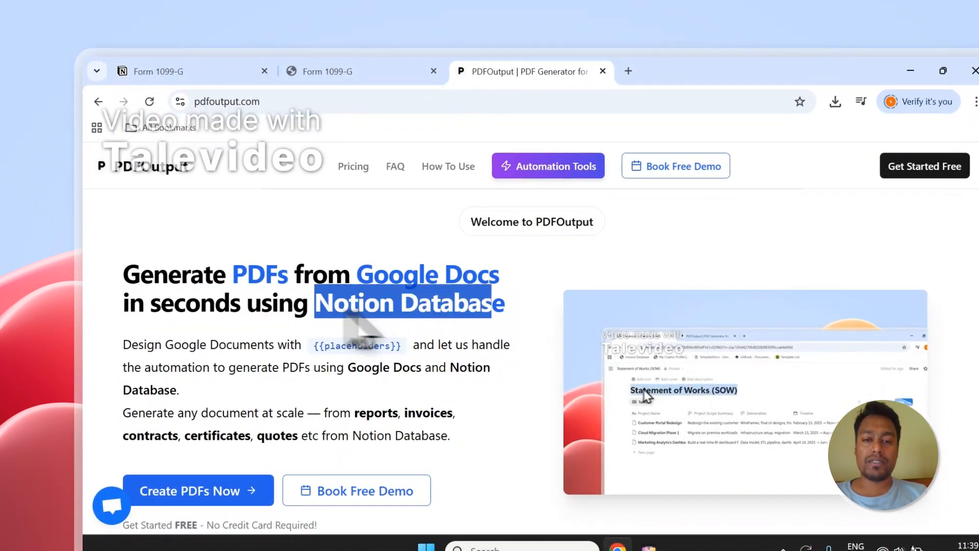
drag(348, 315, 534, 310)
drag(357, 276, 525, 306)
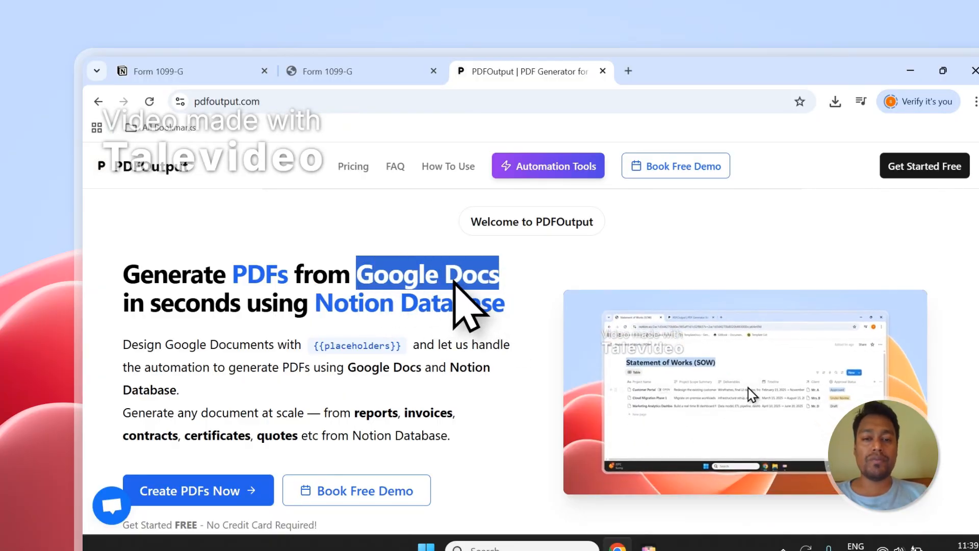
drag(317, 306, 493, 314)
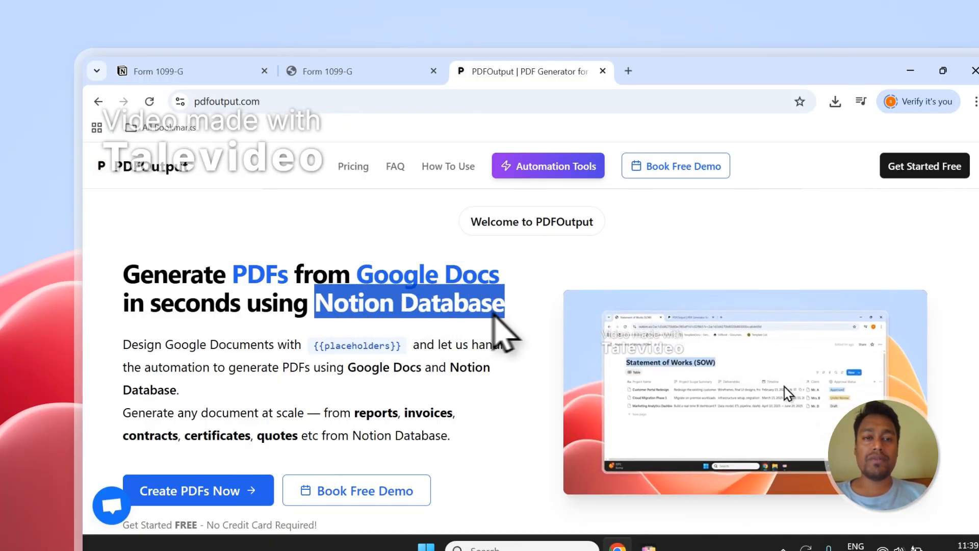
Return to the Form 1099-G database in Notion and look over its two response rows again.
click(336, 71)
click(162, 404)
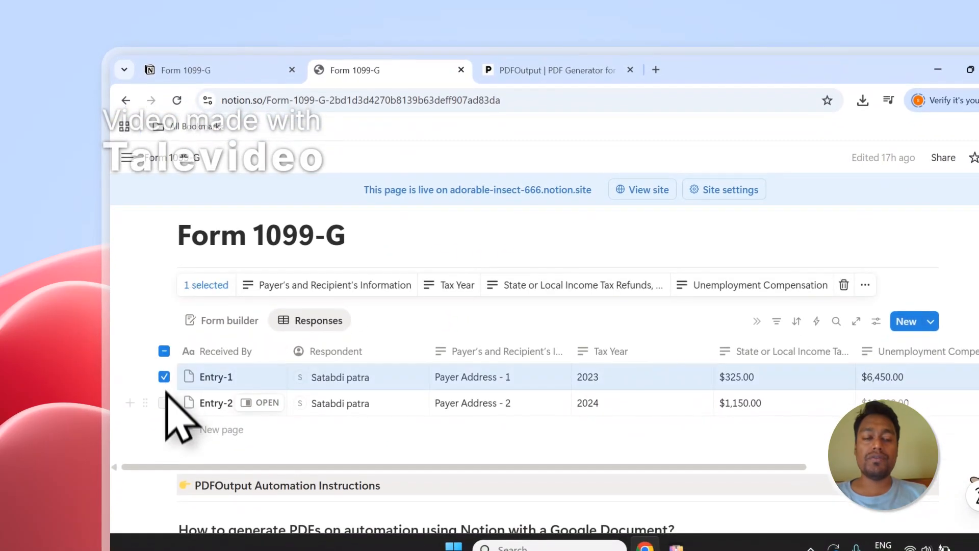
click(161, 430)
click(164, 351)
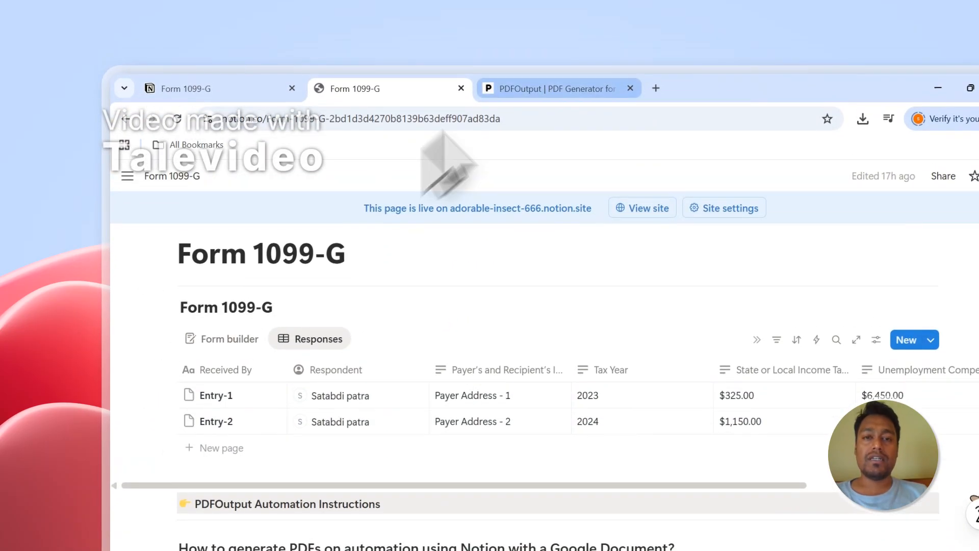
Go back to PDFOutput, start creating PDFs, and sign in with the Google account, granting the requested access.
click(525, 70)
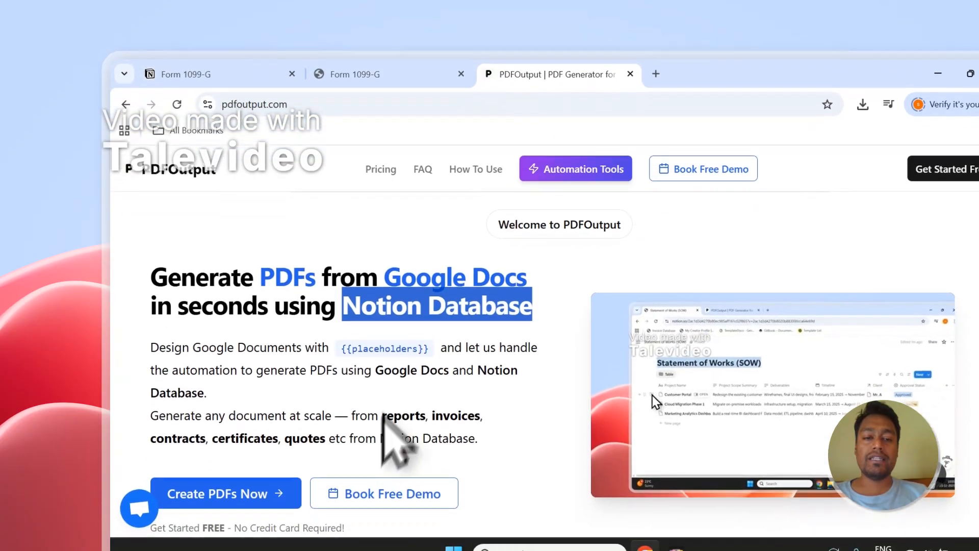
scroll(384, 417, down, 1)
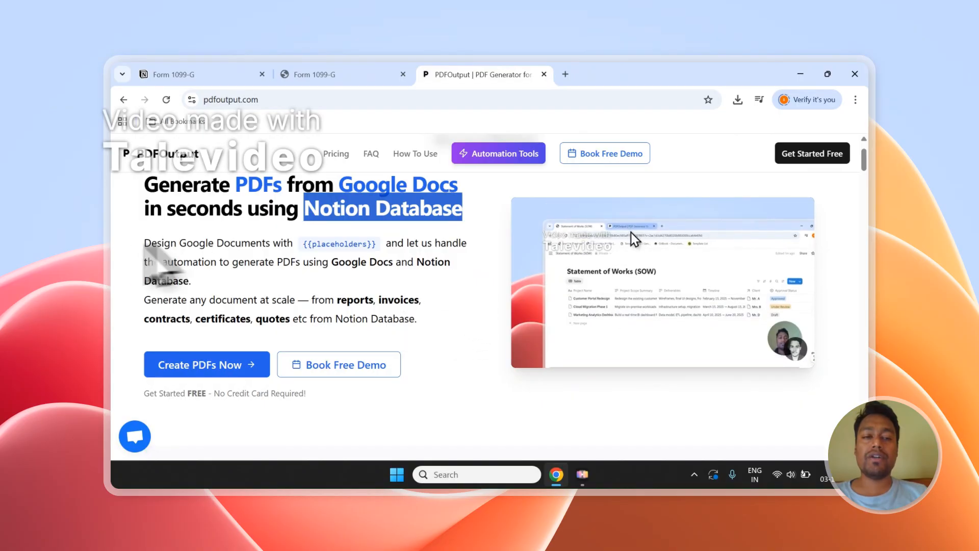
scroll(270, 306, up, 1)
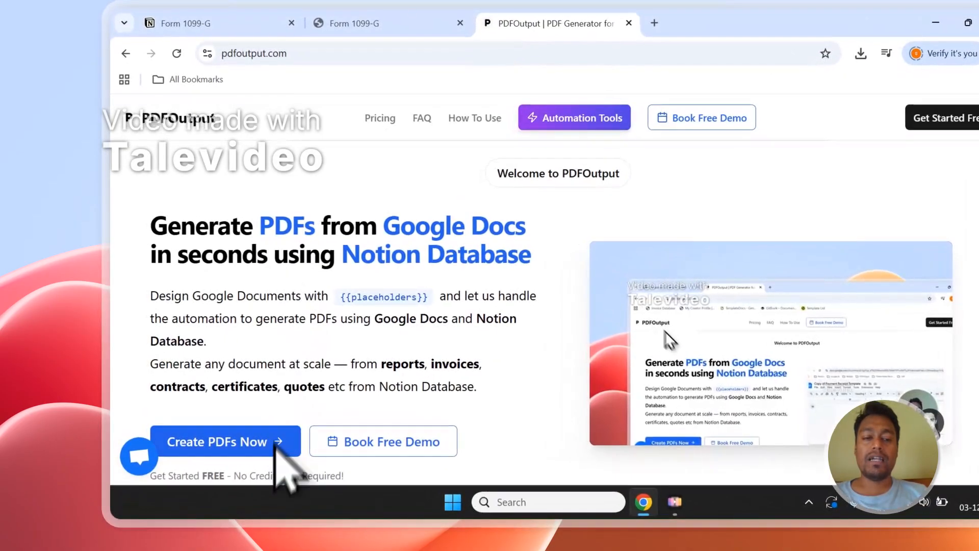
click(275, 442)
click(449, 372)
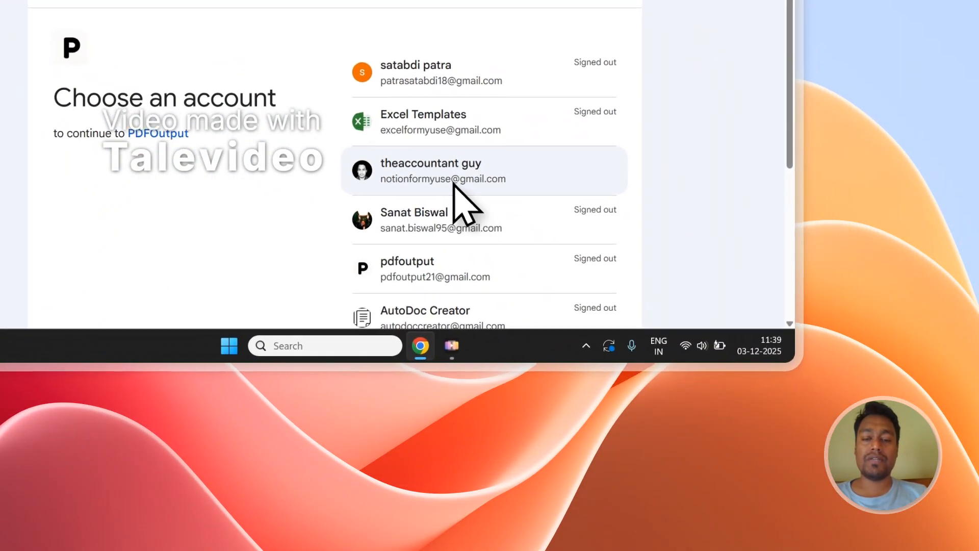
click(454, 180)
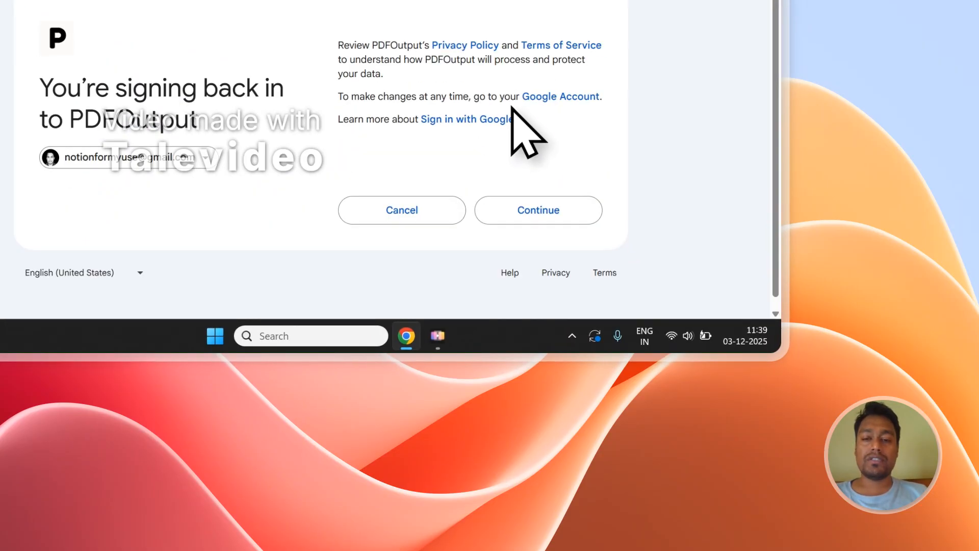
click(516, 199)
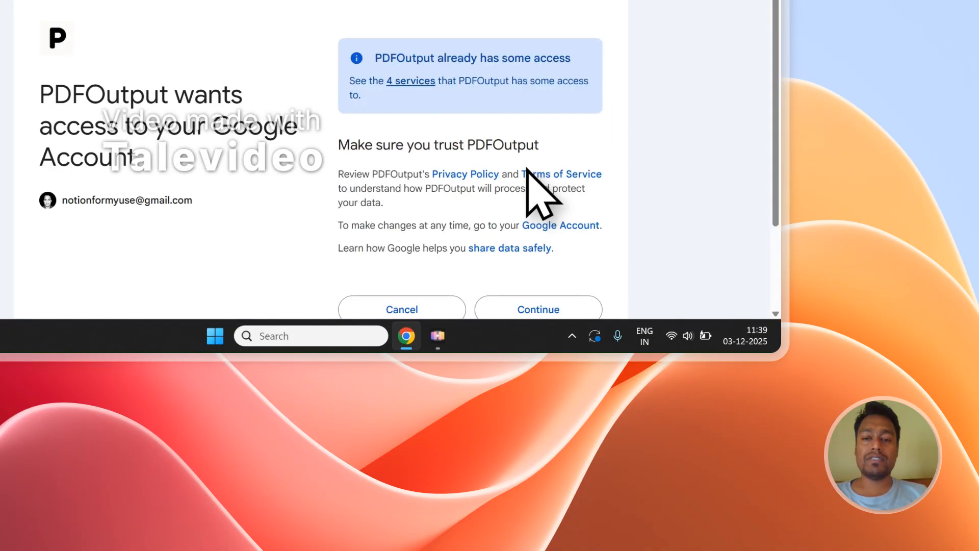
click(579, 302)
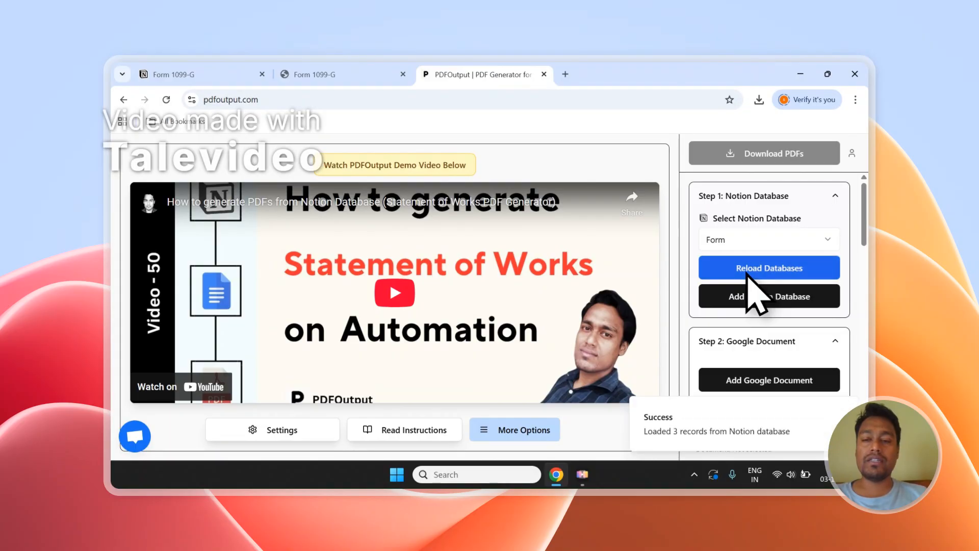
Start adding a Notion database in PDFOutput and copy the Form 1099-G page title from Notion.
click(755, 301)
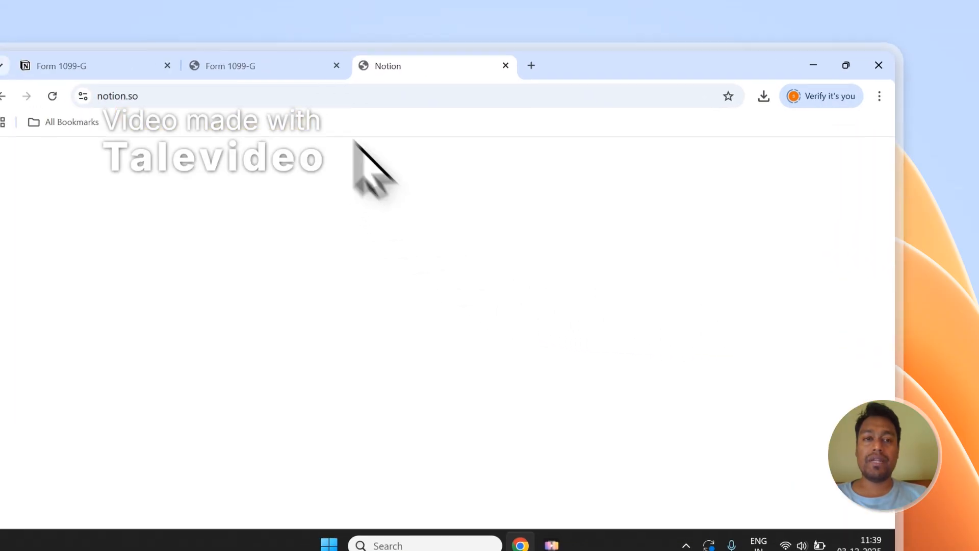
click(213, 57)
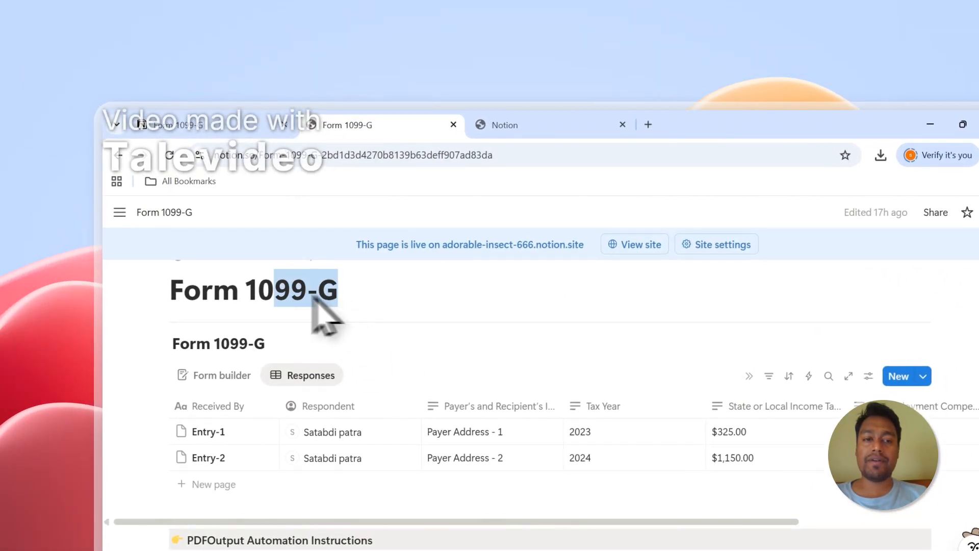
drag(321, 300, 214, 295)
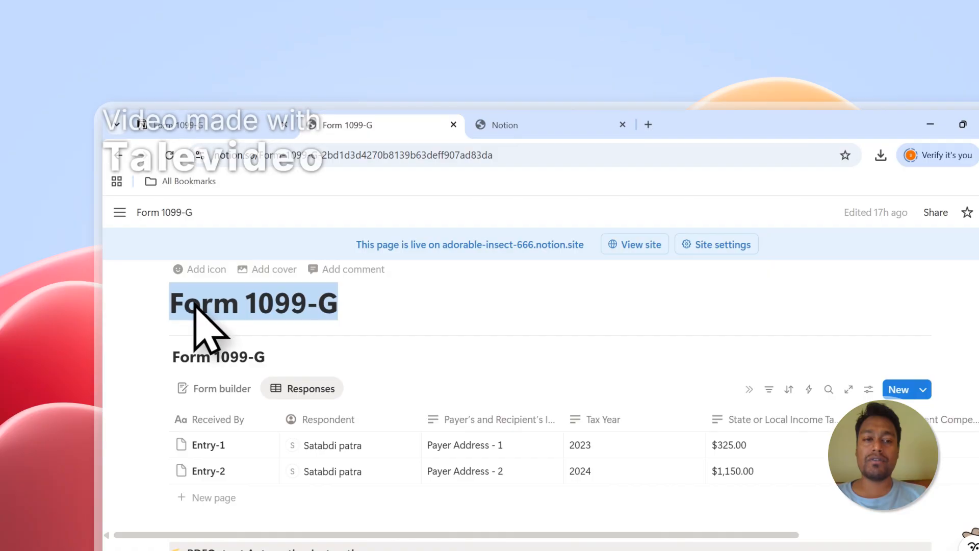
right_click(194, 303)
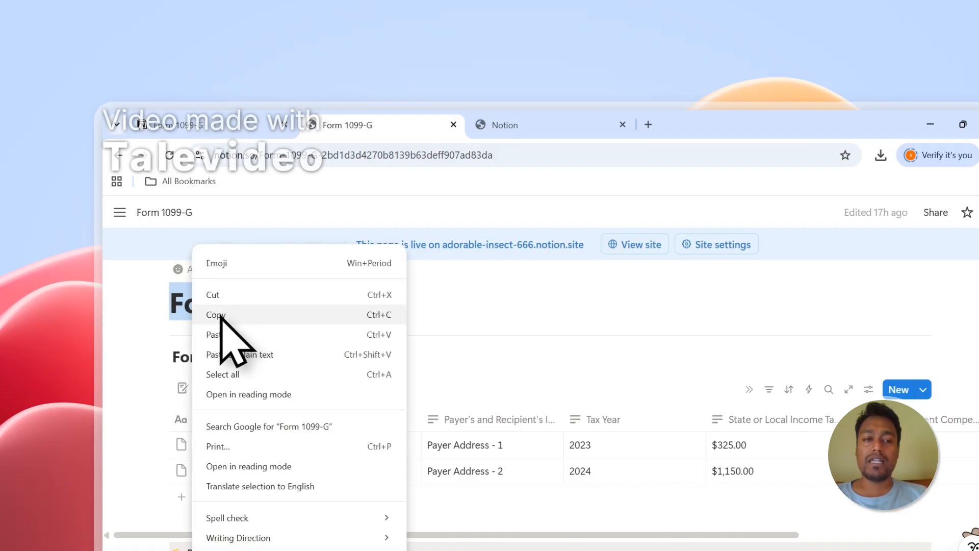
click(216, 314)
On the Notion authorization page, search the selectable pages for Form 1099-G and add the top-level Form 1099-G page.
click(502, 125)
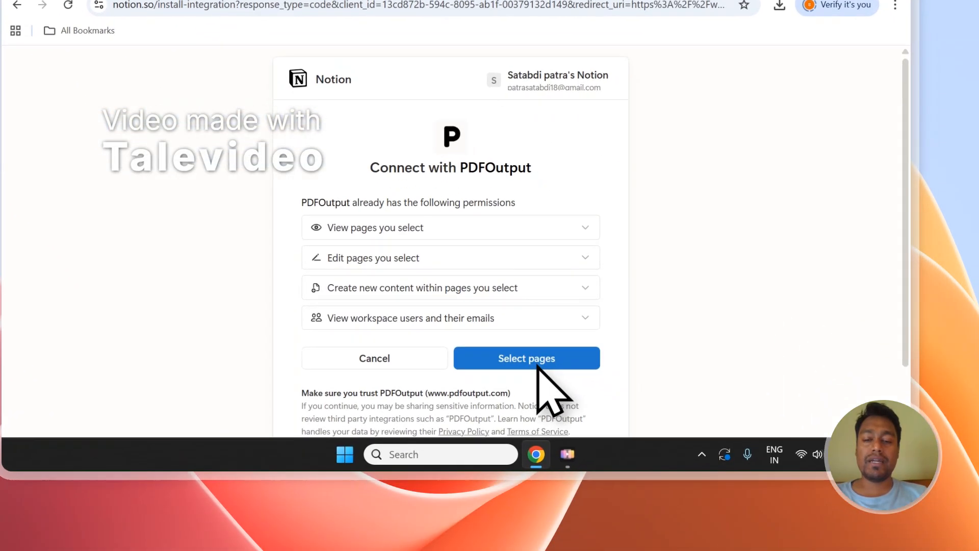
click(609, 480)
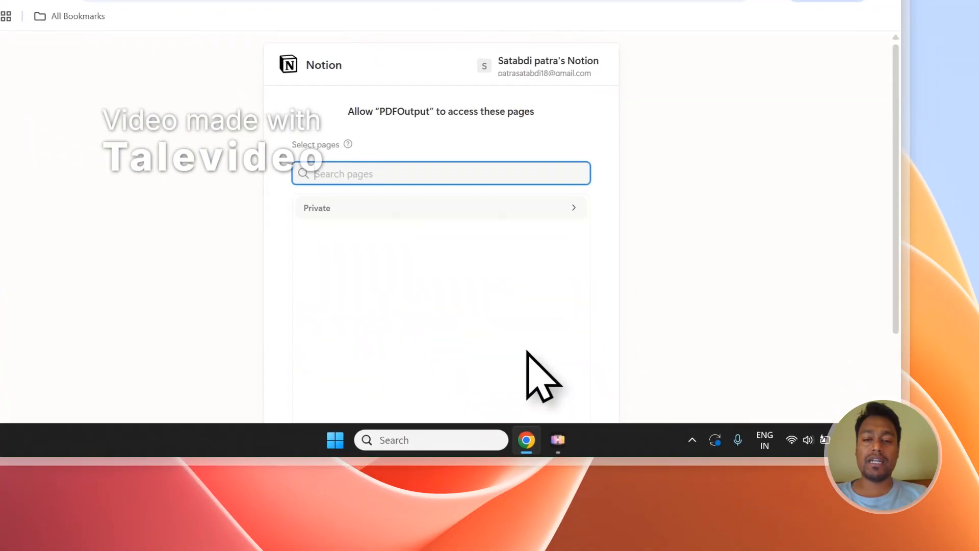
right_click(332, 175)
click(365, 259)
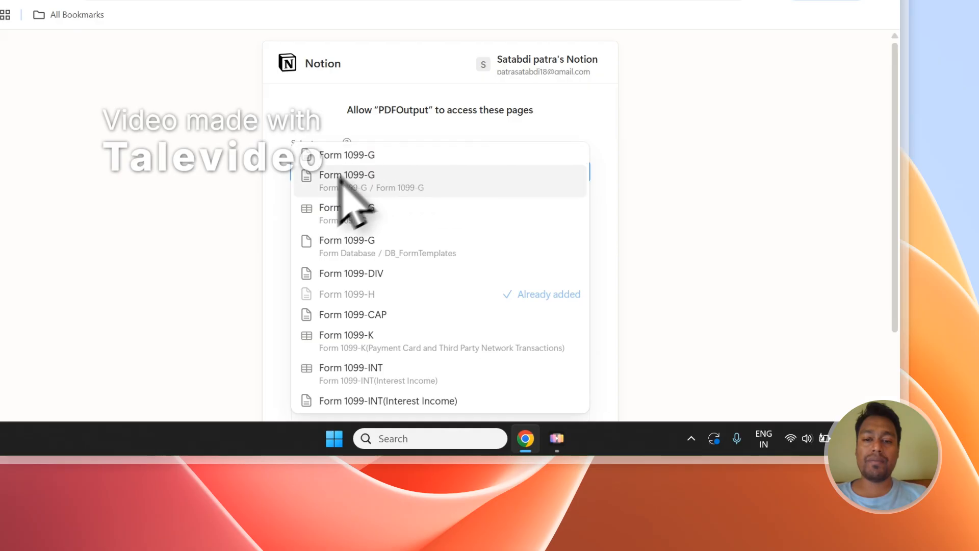
click(372, 155)
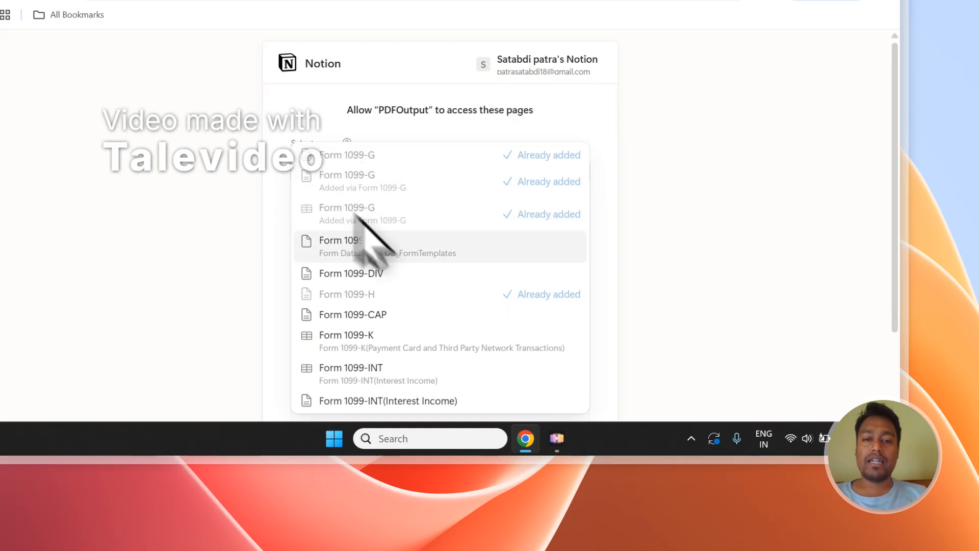
click(443, 134)
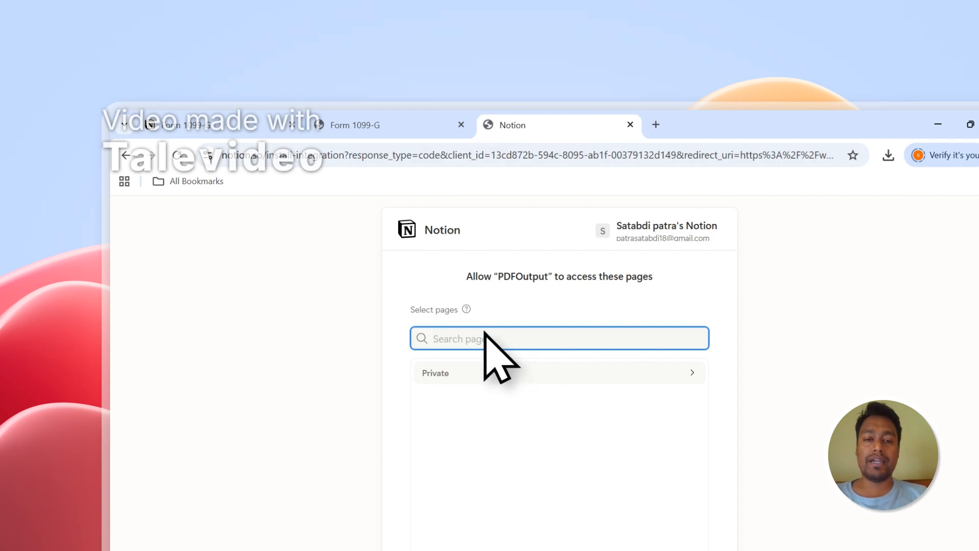
Browse the Private page list on the authorization page and check the Form 1099-G page title in Notion.
click(466, 375)
scroll(546, 408, down, 1)
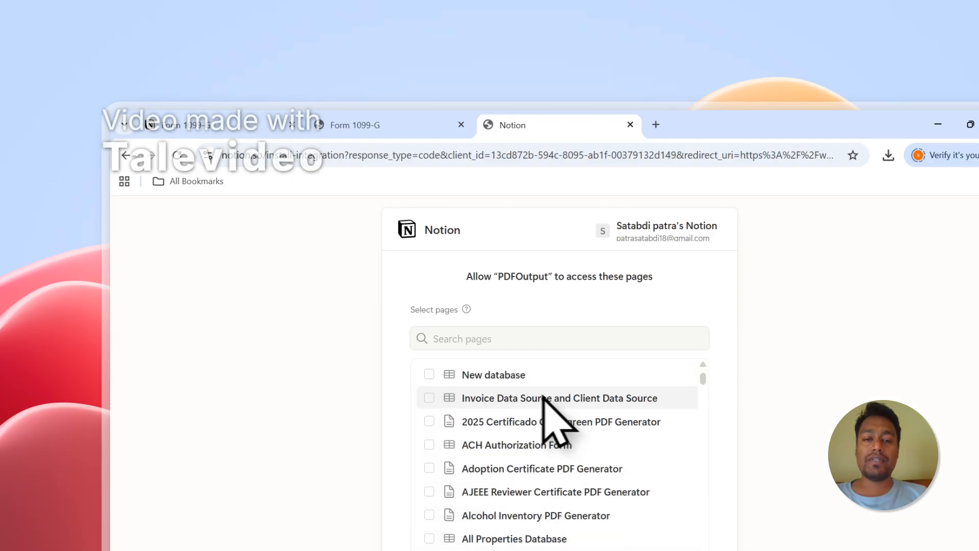
scroll(495, 411, up, 2)
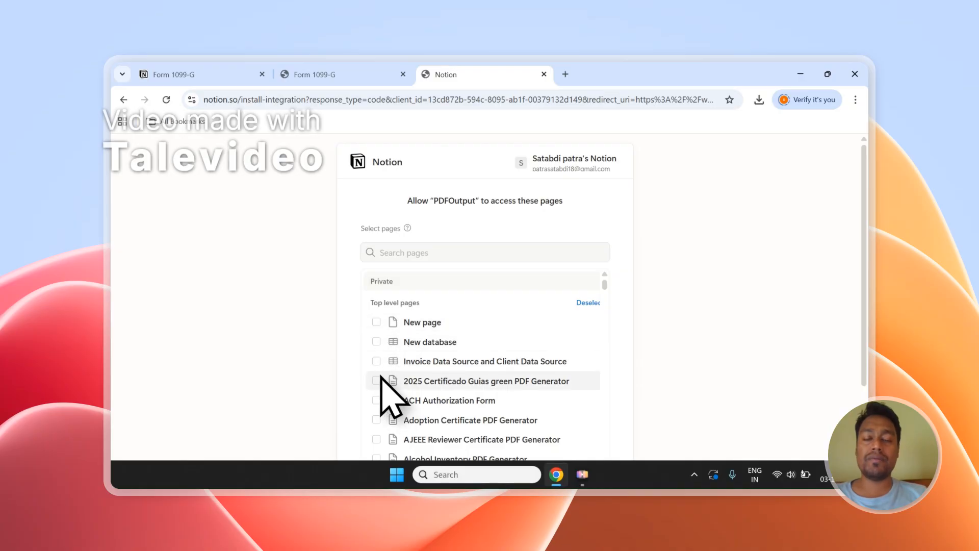
click(415, 253)
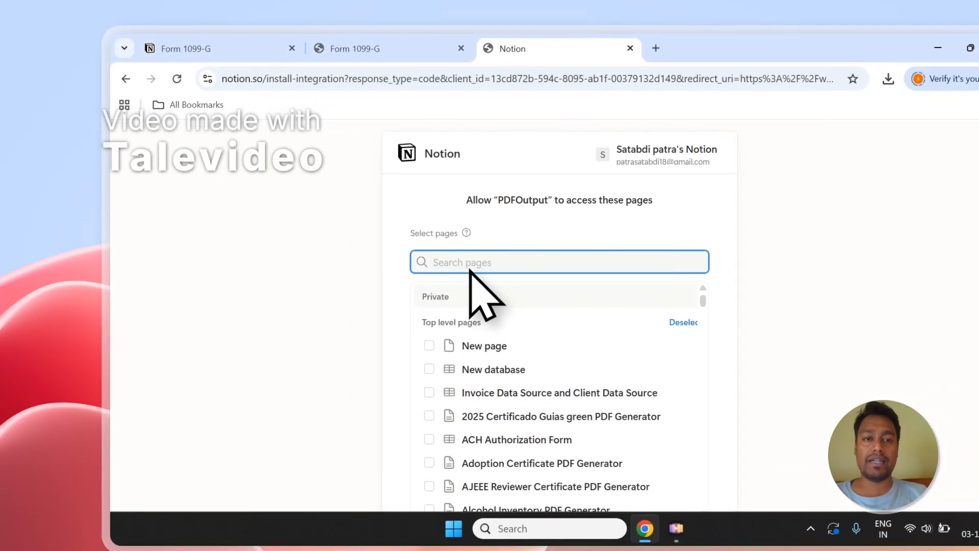
click(434, 49)
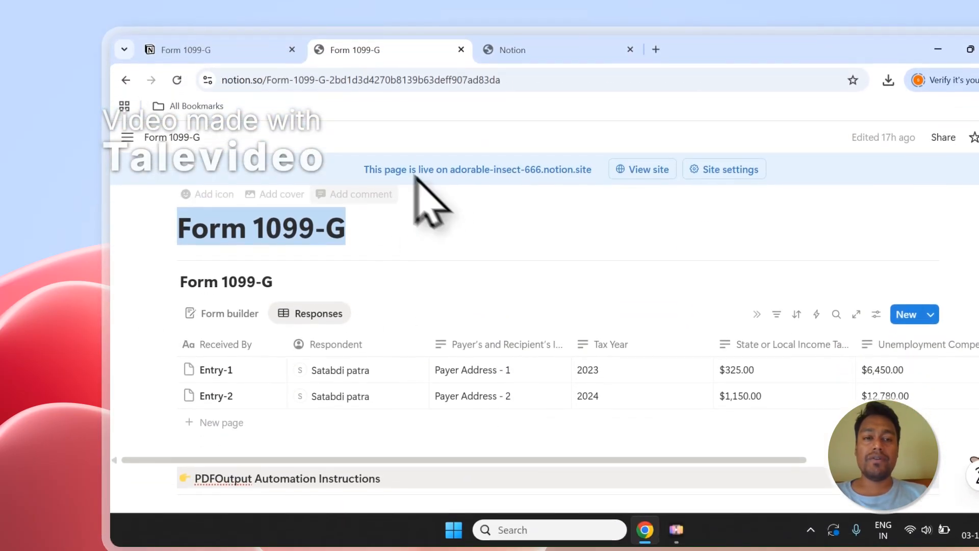
click(285, 234)
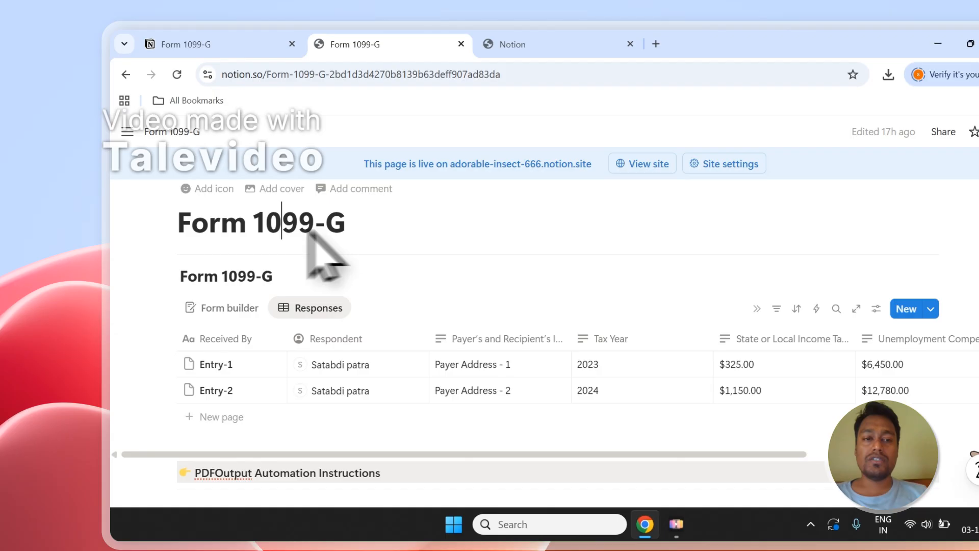
key(shift+Home)
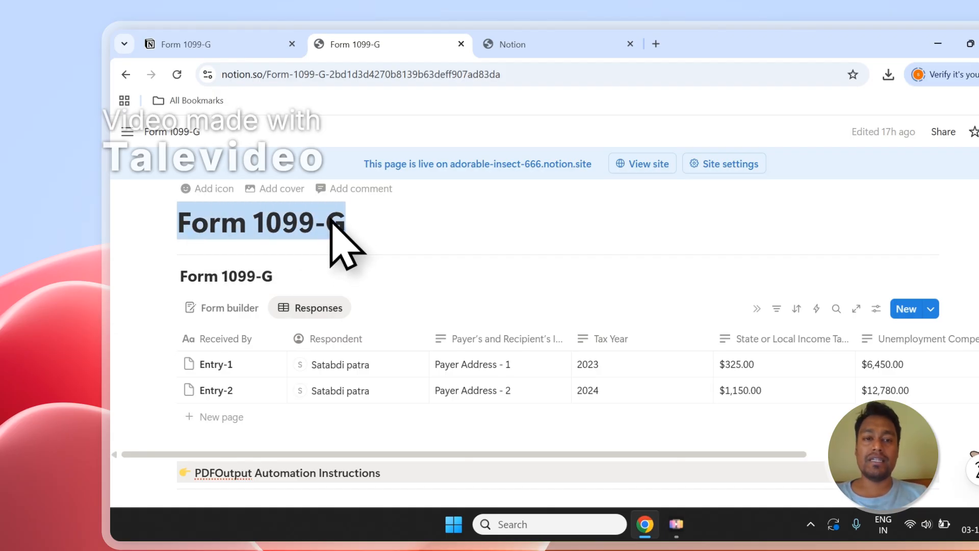
Allow PDFOutput access to the selected Notion pages and return to the PDFOutput workspace.
click(505, 44)
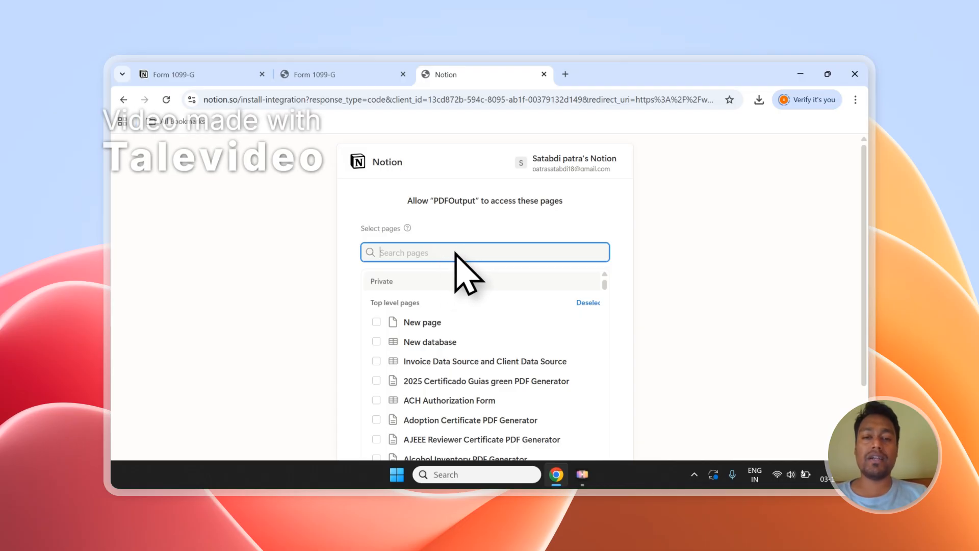
scroll(459, 265, down, 2)
scroll(491, 306, down, 1)
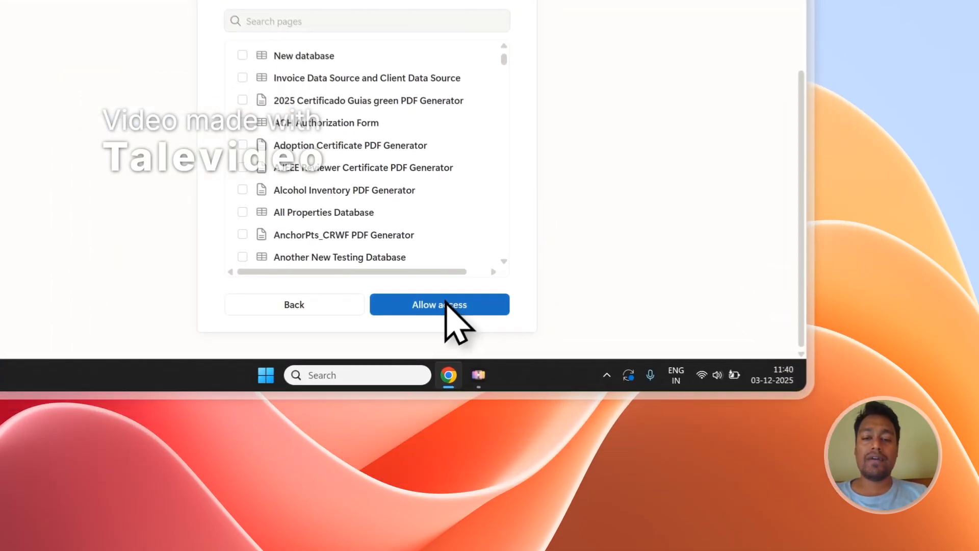
click(550, 408)
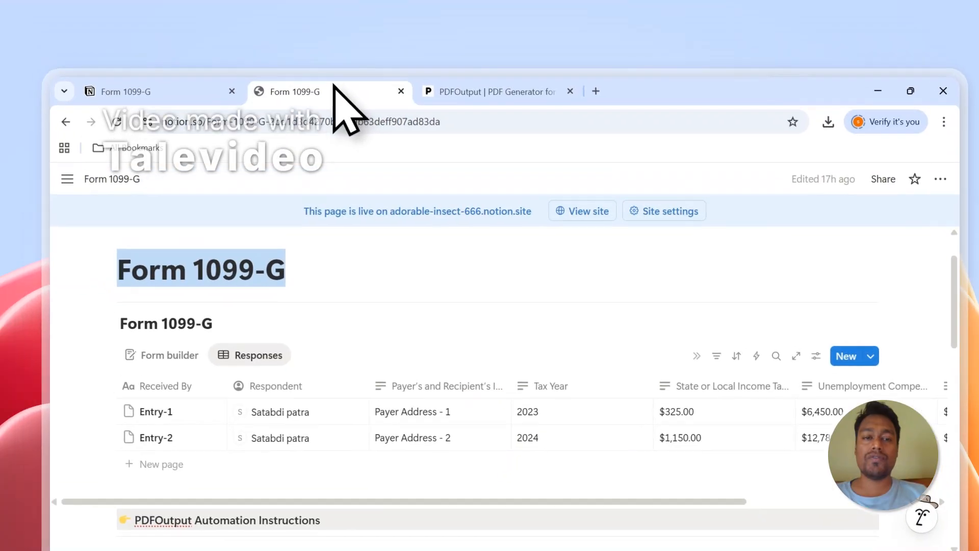
click(493, 91)
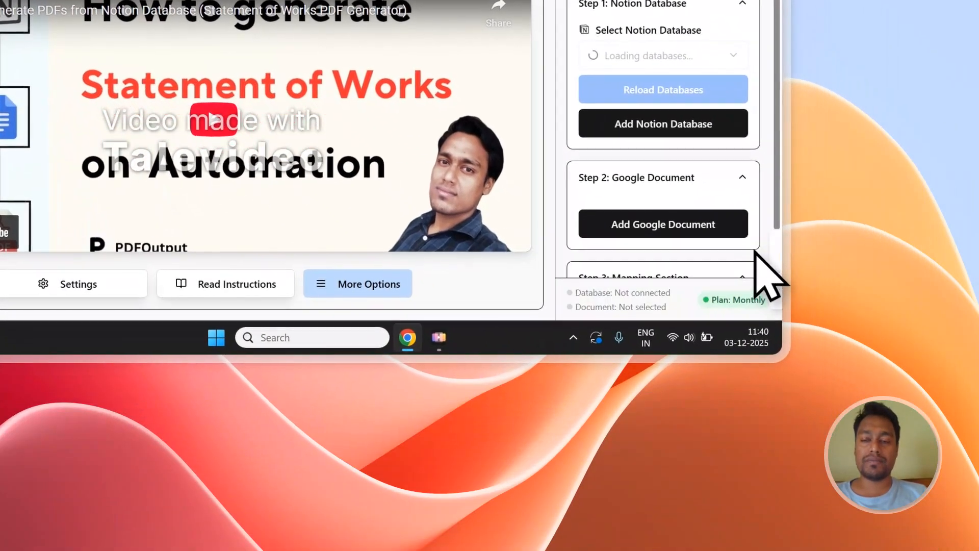
Reload the Notion database list and select Form 1099-G as the Notion database.
click(630, 58)
click(631, 58)
click(629, 57)
click(646, 62)
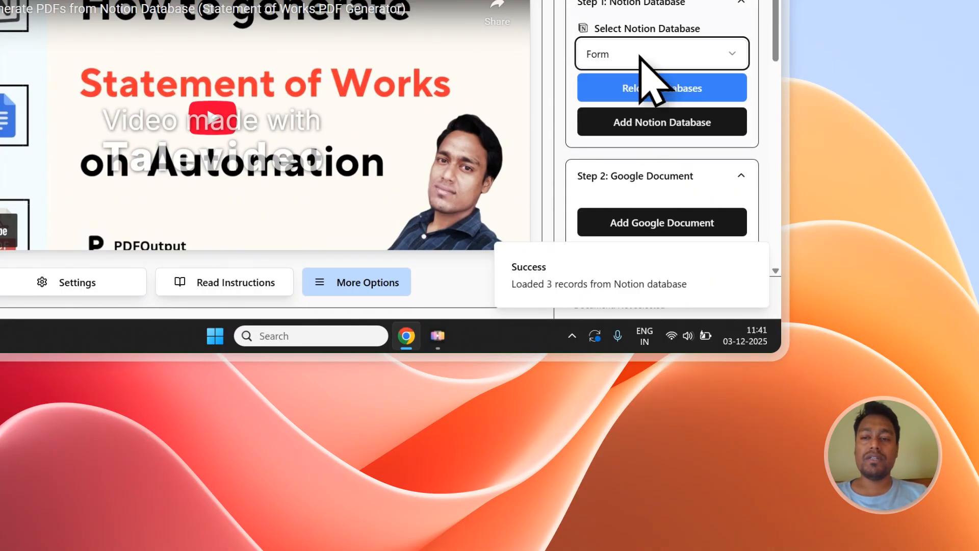
click(682, 93)
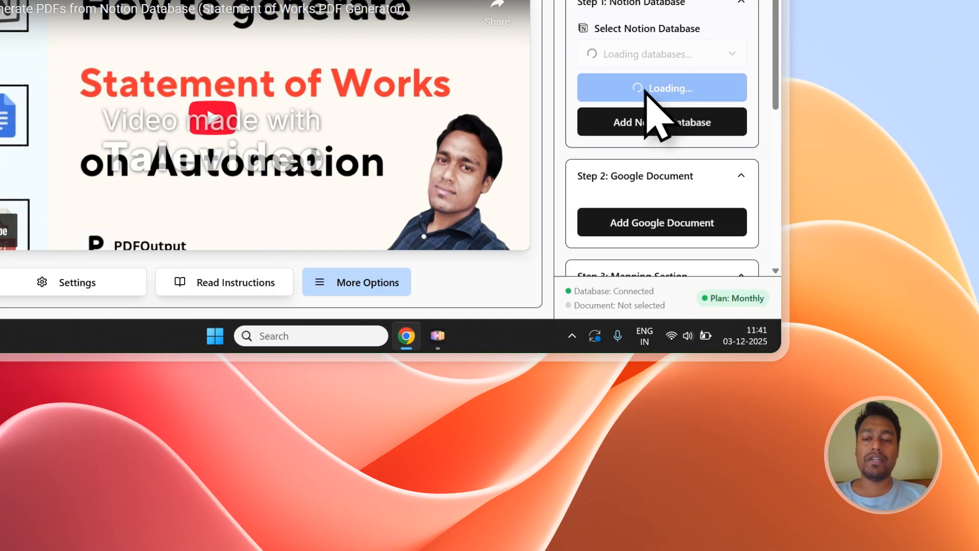
click(615, 53)
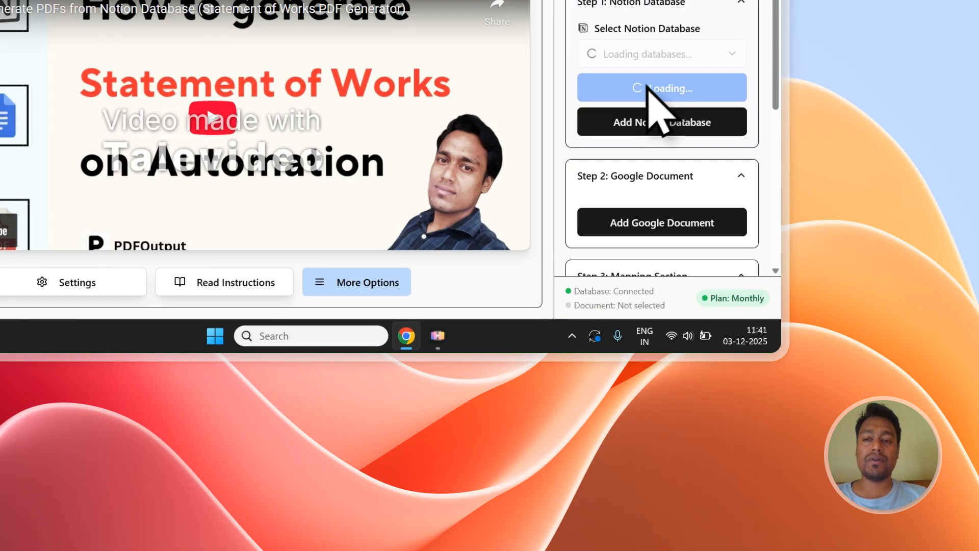
click(684, 54)
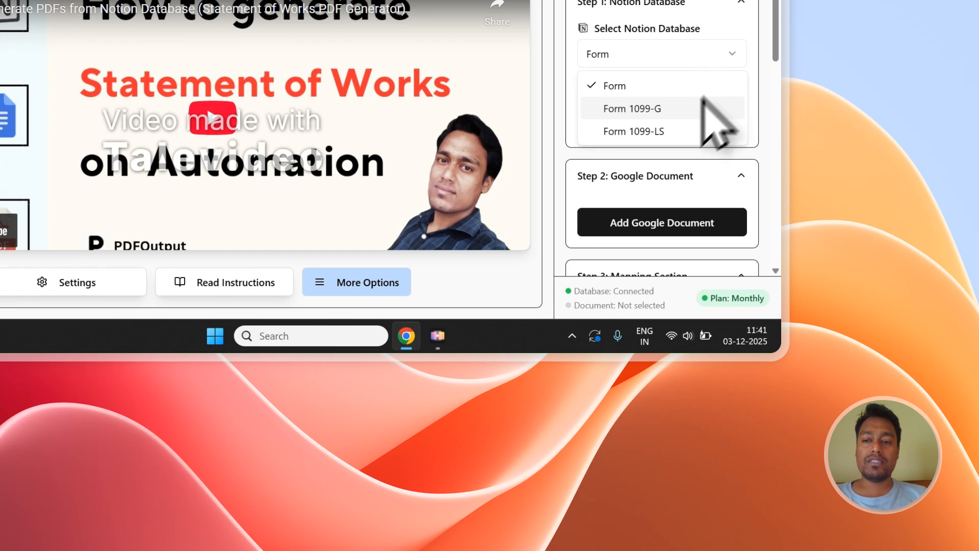
drag(787, 39, 768, 134)
click(672, 101)
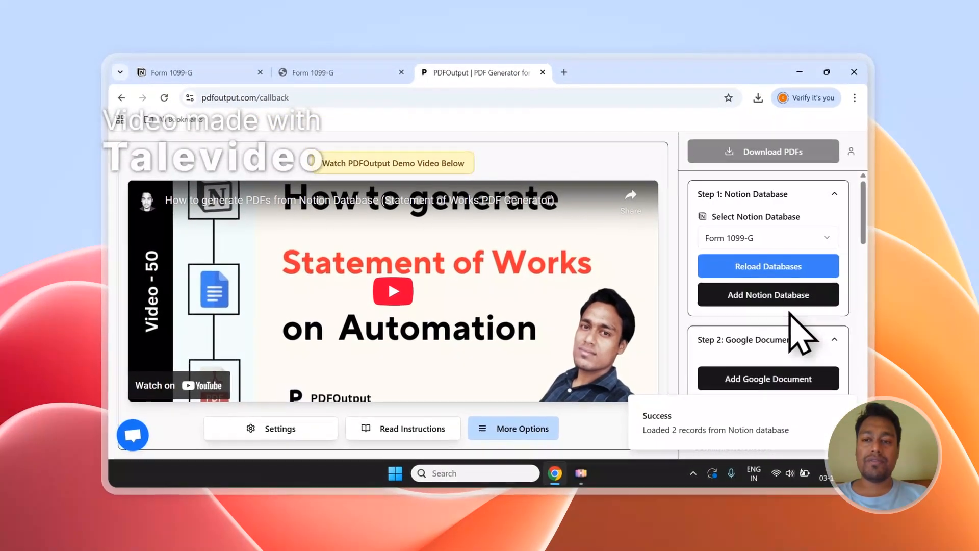
Examine the Form 1099-G properties in the mapping section and compare them with the response columns in Notion.
scroll(686, 143, down, 3)
scroll(791, 313, down, 10)
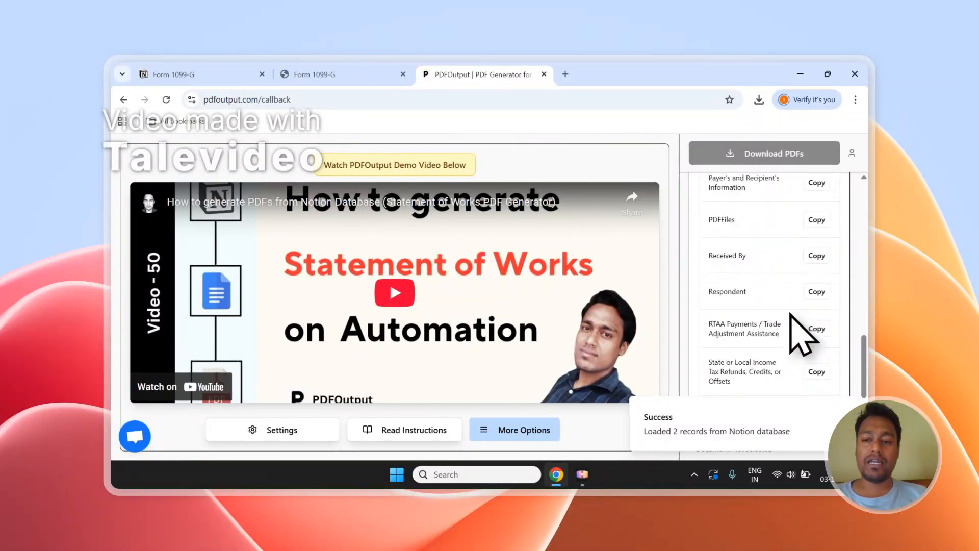
scroll(790, 362, up, 3)
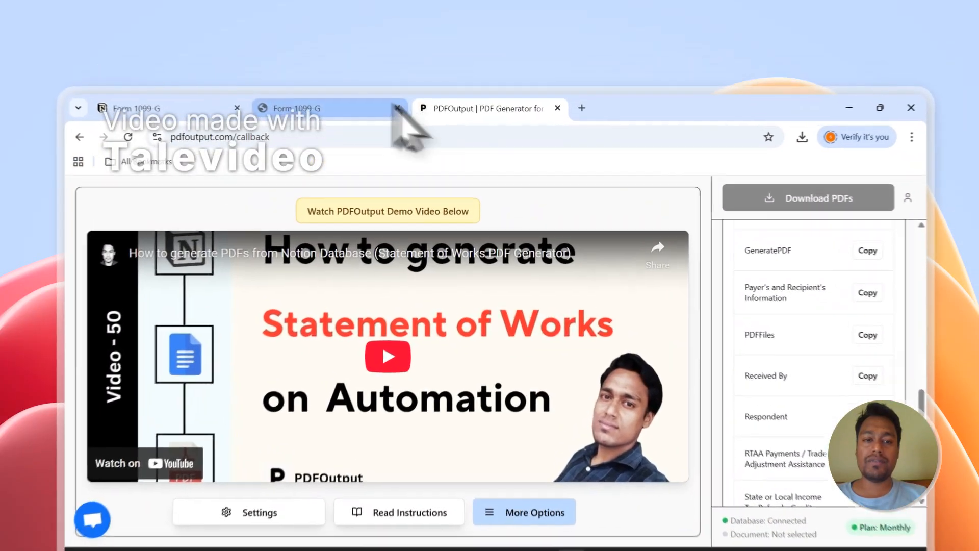
click(357, 74)
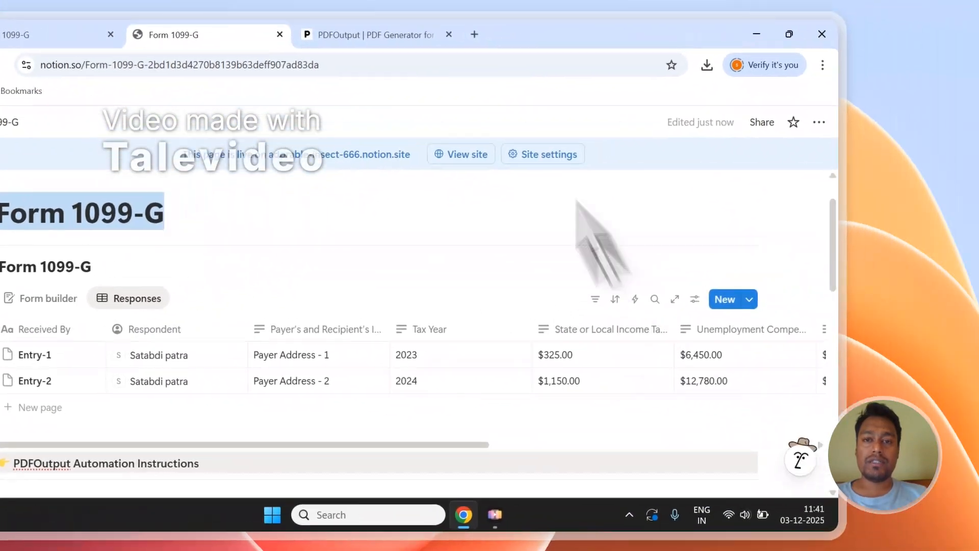
click(543, 46)
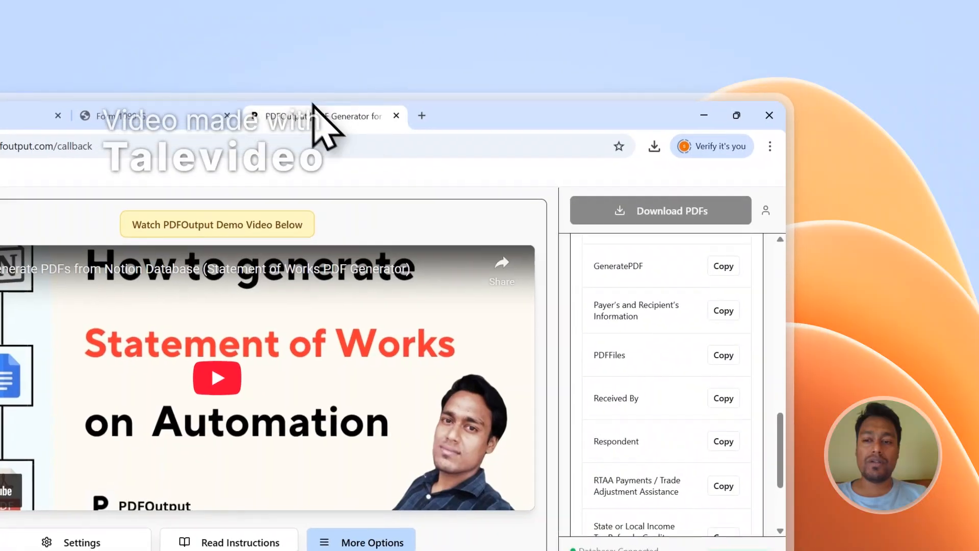
scroll(714, 332, down, 3)
scroll(711, 347, up, 10)
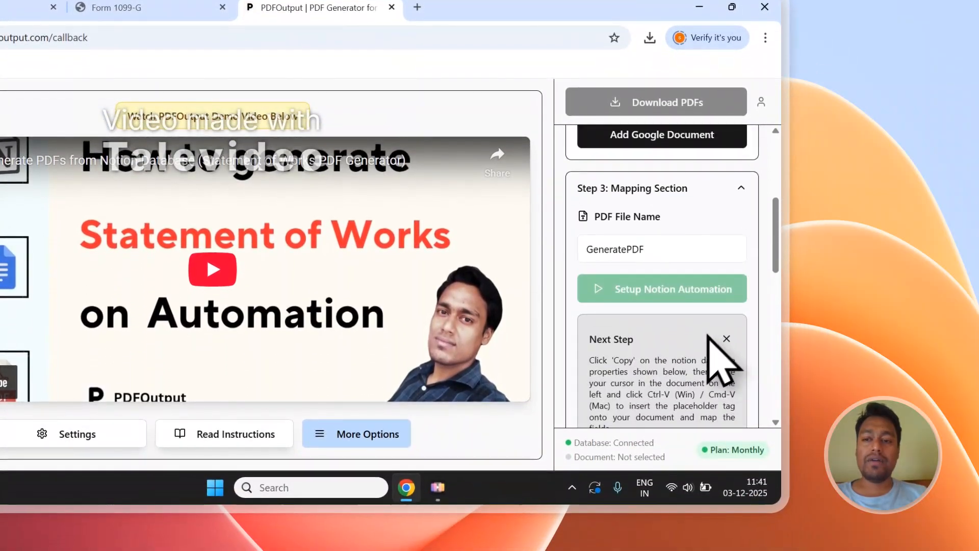
click(615, 357)
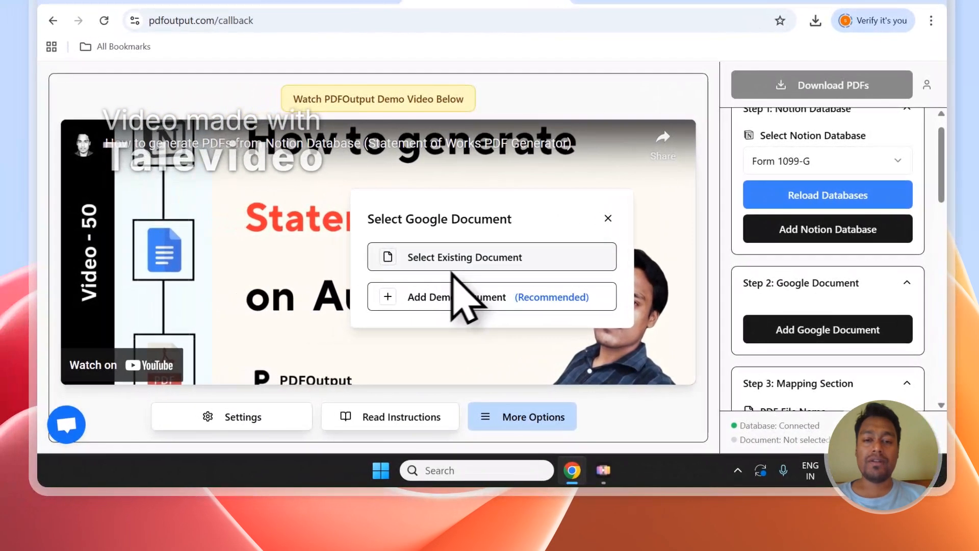
click(356, 276)
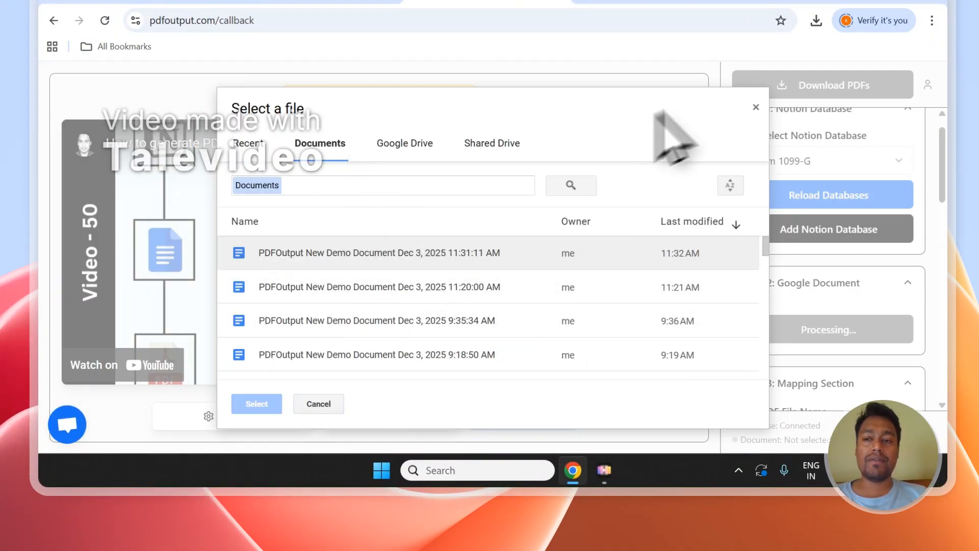
click(756, 107)
Add the recommended demo document as the Google Document and delete the introductory text above the Placeholders heading.
click(755, 329)
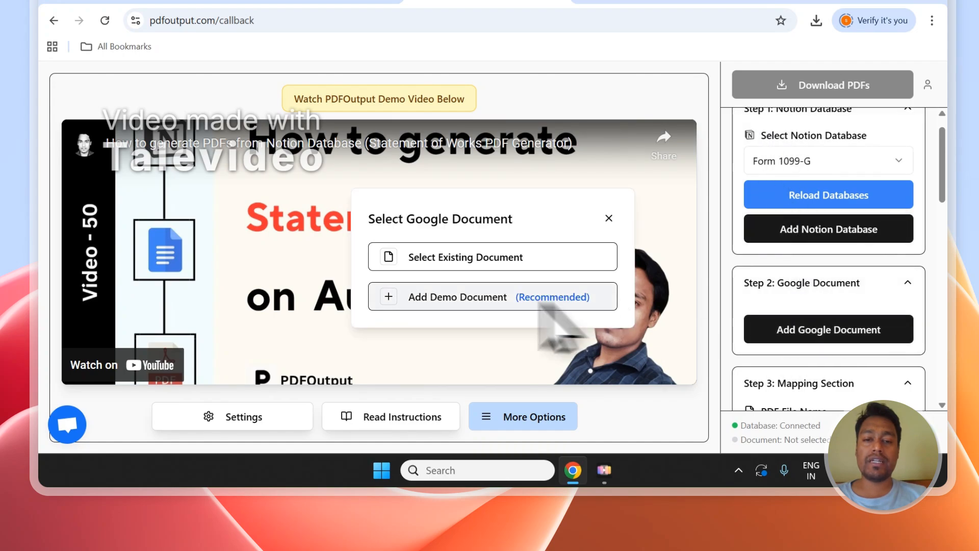
click(567, 293)
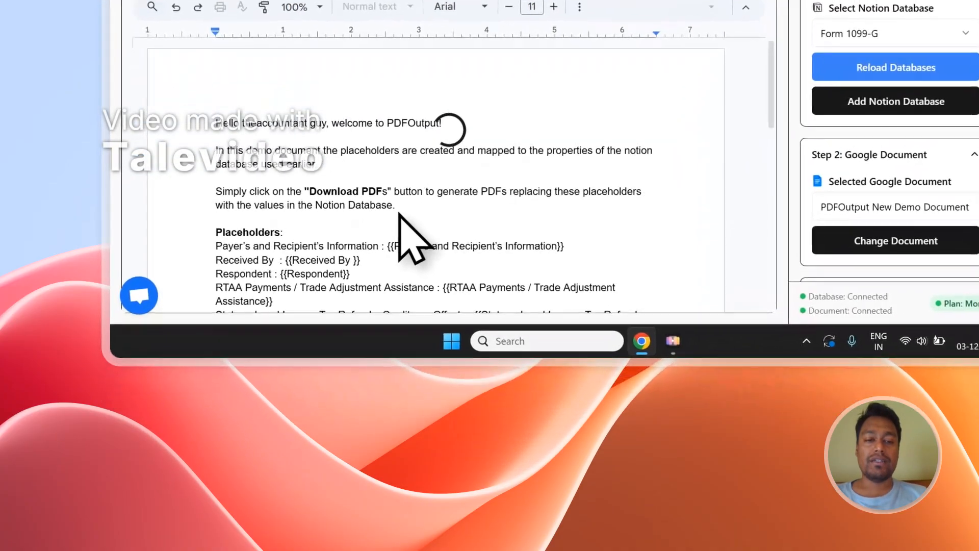
drag(437, 200, 242, 124)
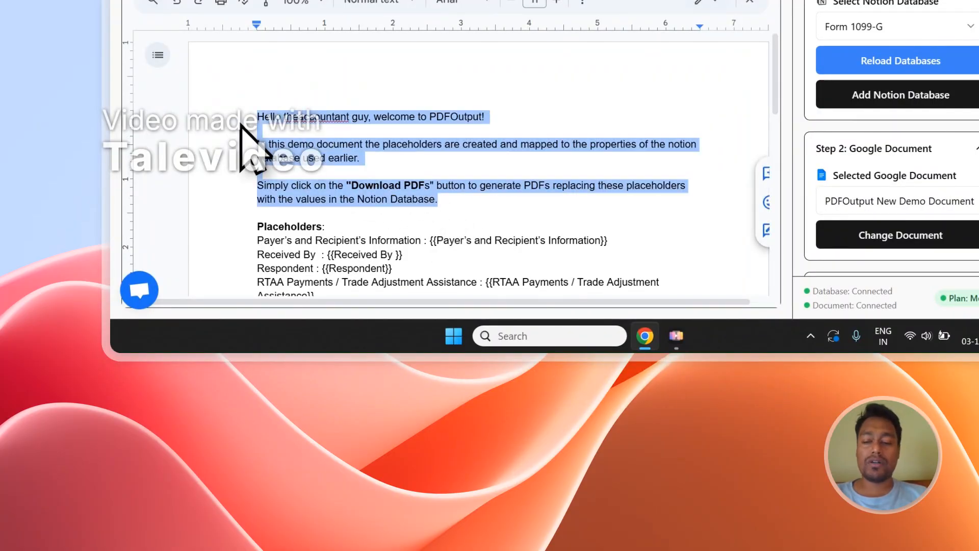
key(BackSpace)
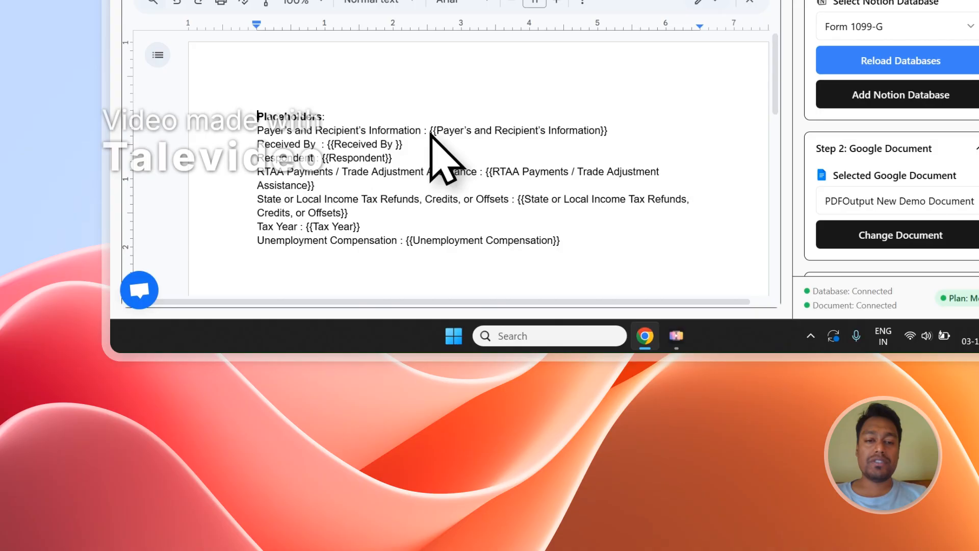
Compare the placeholders in the demo document, such as {{Received By }} and {{Unemployment Compensation}}, with the response columns in Notion.
click(331, 145)
click(348, 76)
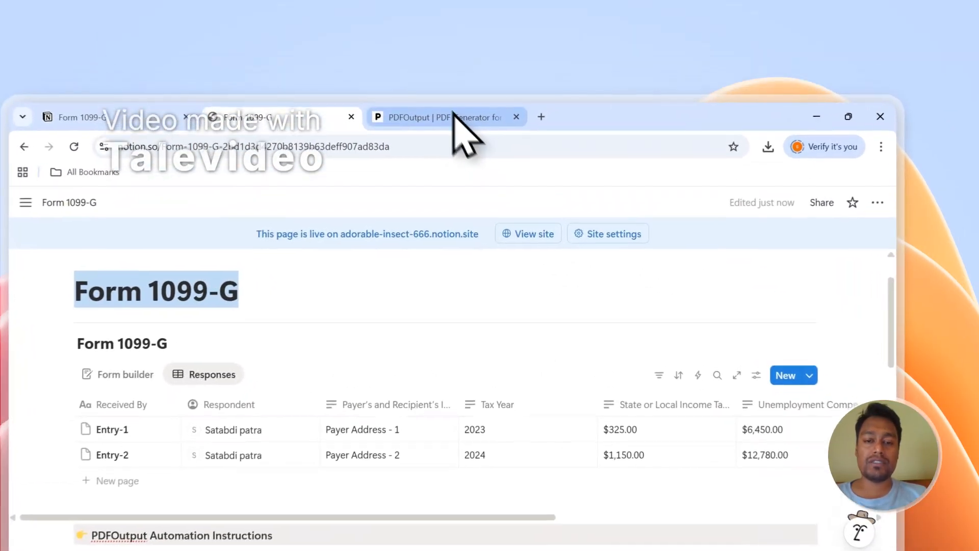
click(487, 75)
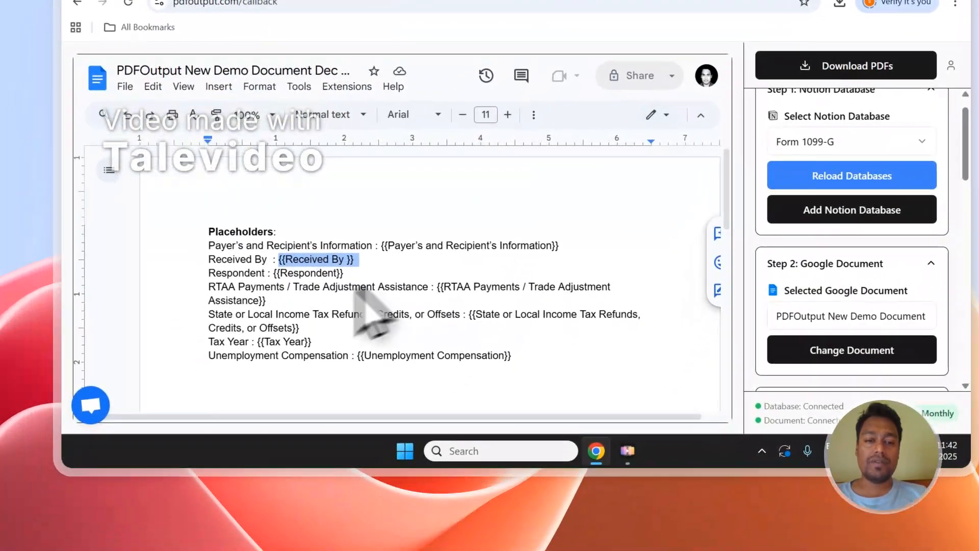
scroll(357, 291, down, 2)
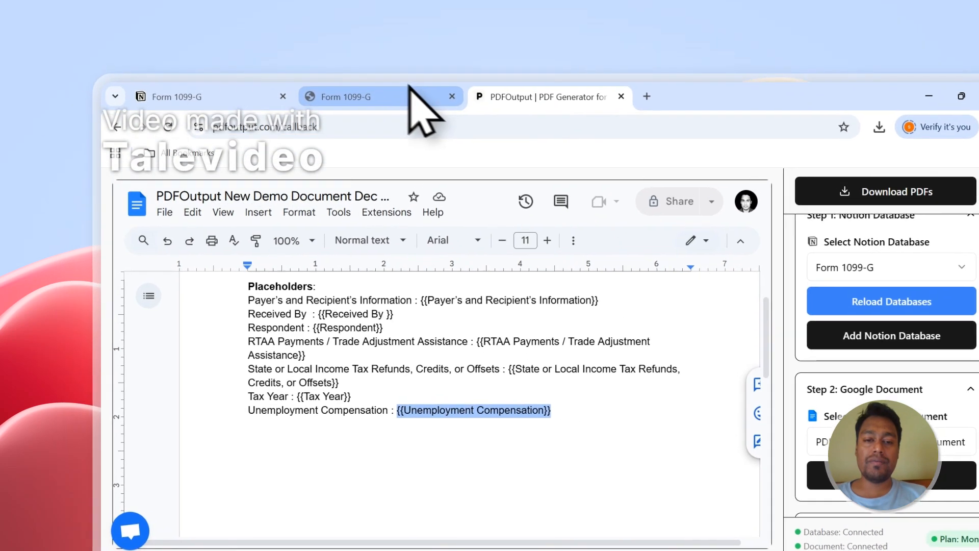
click(408, 94)
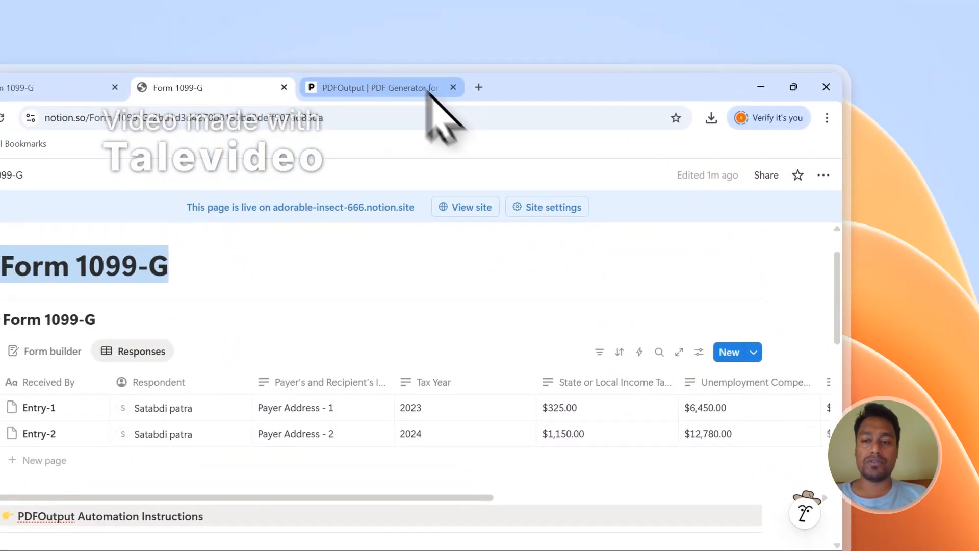
click(316, 26)
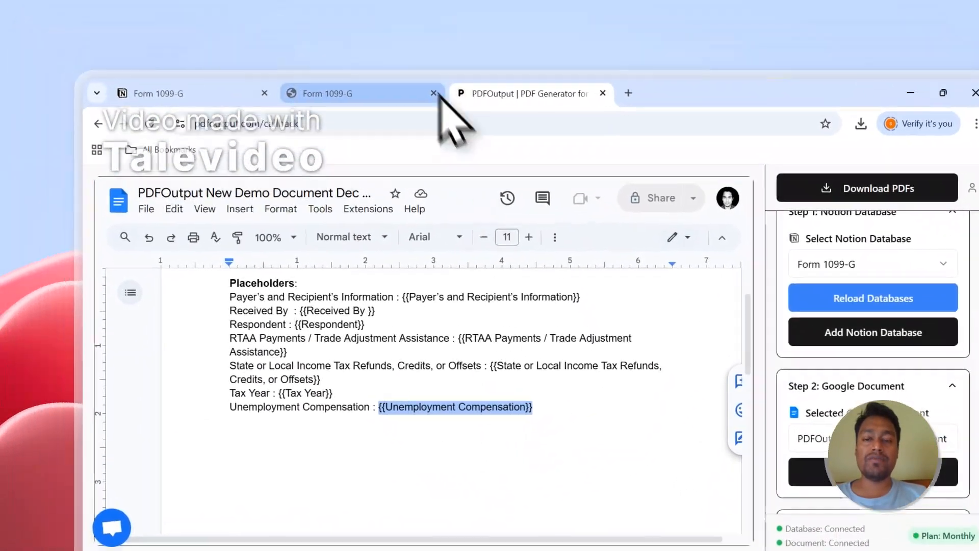
click(357, 33)
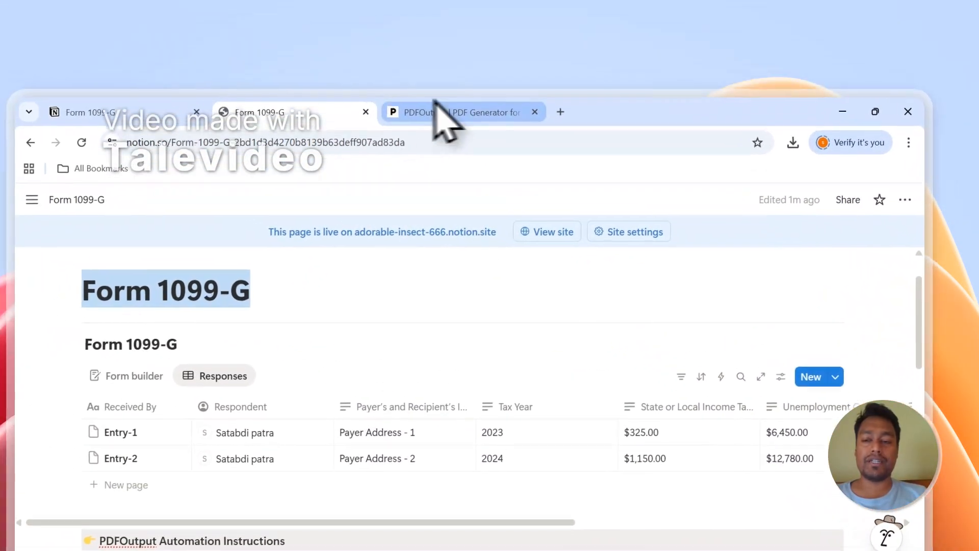
click(306, 26)
Copy the Tax Year property's placeholder and paste it into the document below the Unemployment Compensation line.
scroll(682, 306, down, 5)
scroll(684, 319, down, 1)
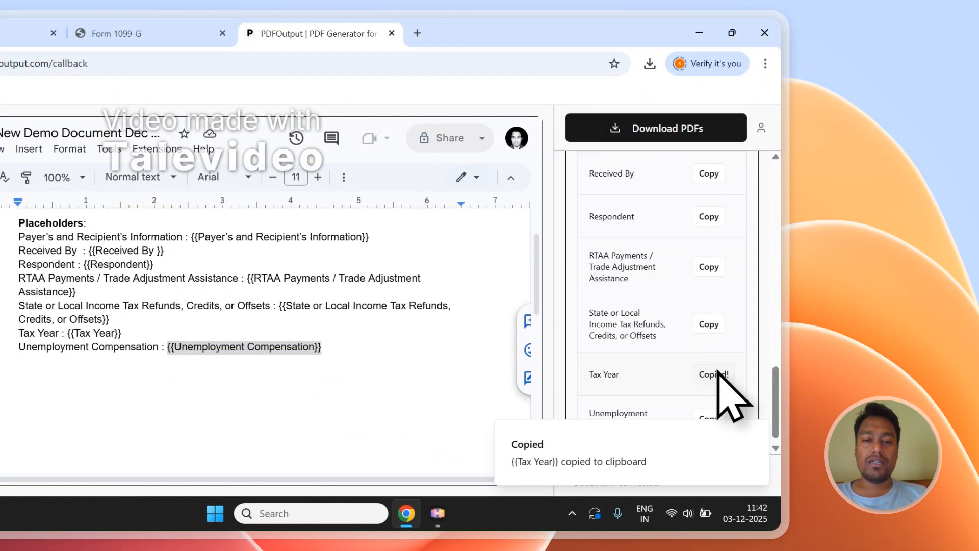
scroll(175, 382, down, 2)
click(148, 302)
Review the Next Step mapping instructions on pasting placeholders and check the pasted {{Tax Year}} tag in the document.
scroll(237, 298, up, 2)
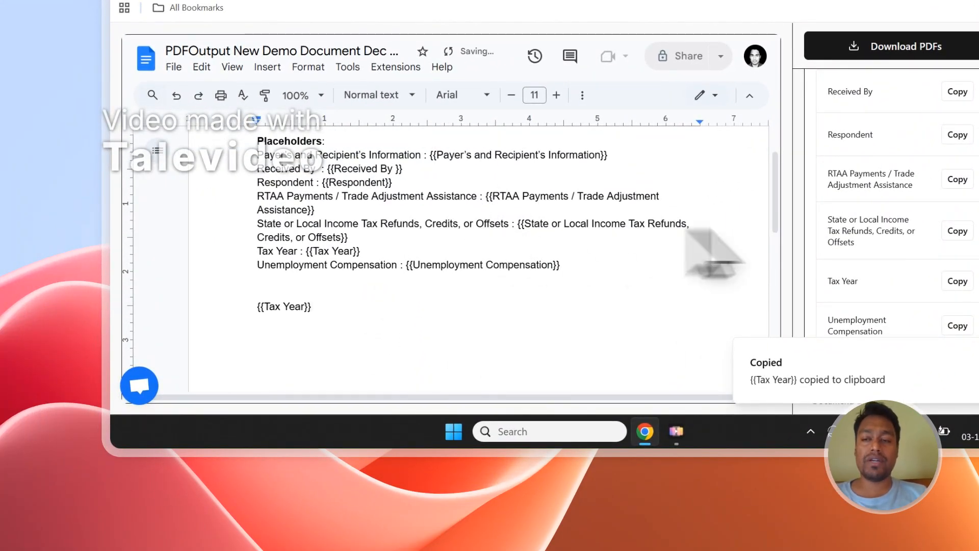
scroll(905, 229, up, 7)
scroll(910, 228, down, 1)
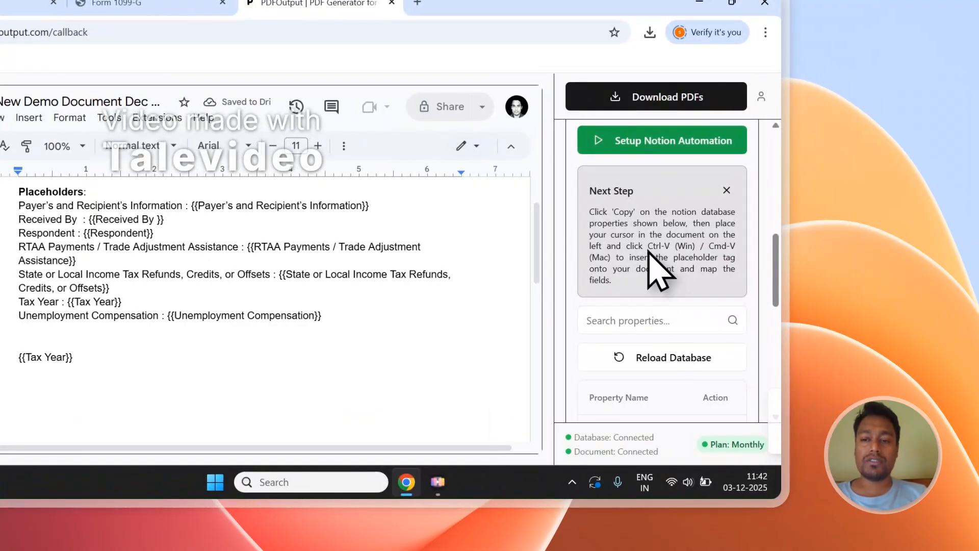
scroll(198, 294, down, 2)
scroll(138, 280, up, 1)
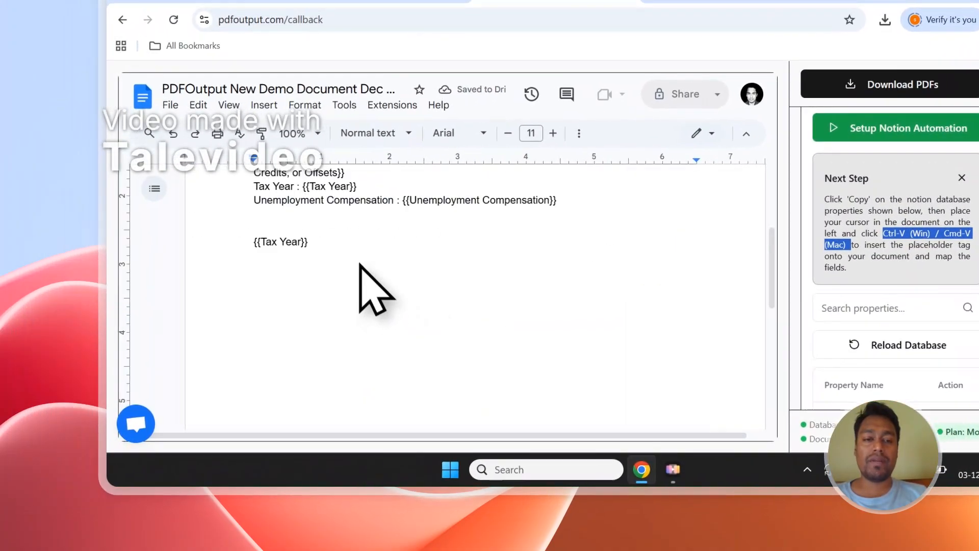
drag(76, 288, 27, 287)
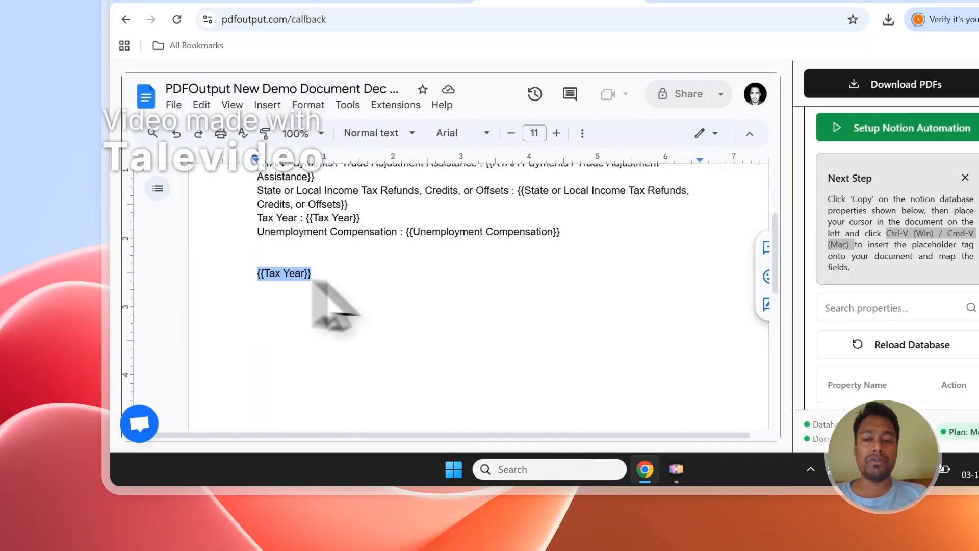
Paste the {{Respondent}} placeholder below {{Tax Year}}, and delete both added placeholders from the document.
scroll(836, 392, down, 8)
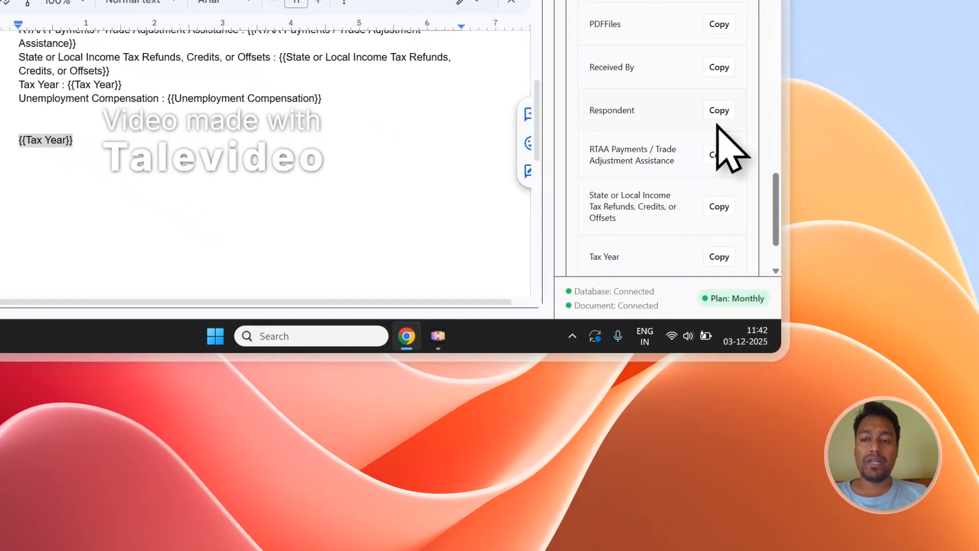
click(716, 121)
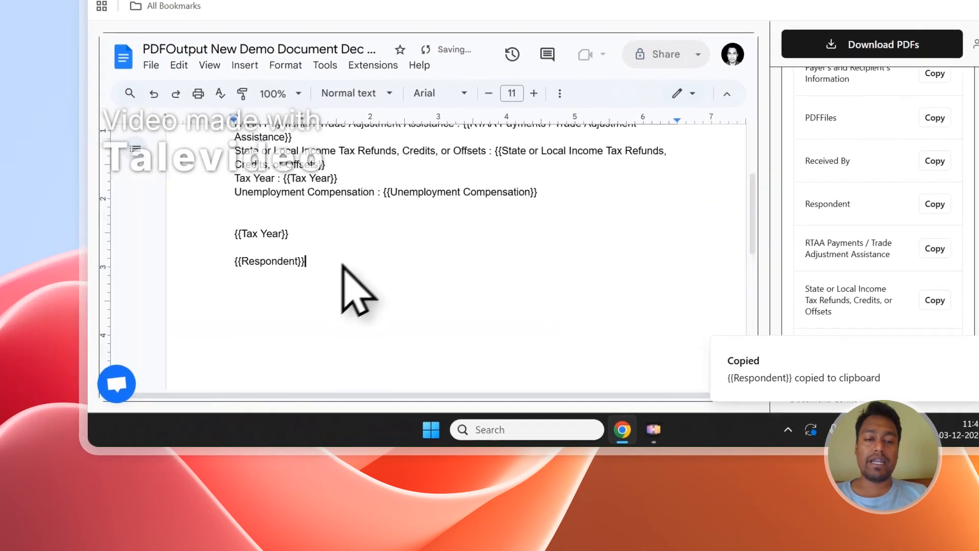
drag(97, 172, 62, 151)
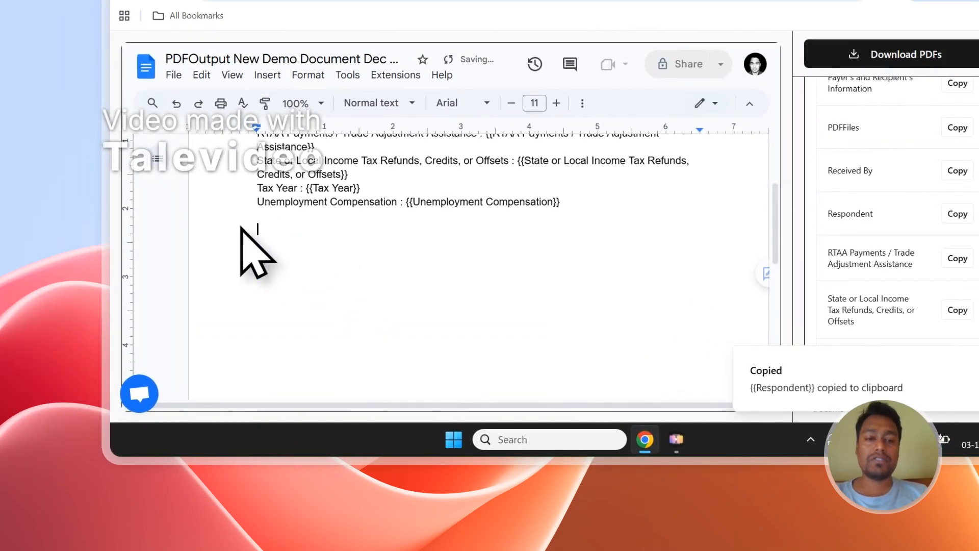
Set the PDF file name to the Received By property in the mapping section.
scroll(245, 228, up, 3)
drag(870, 329, 858, 274)
scroll(808, 304, up, 3)
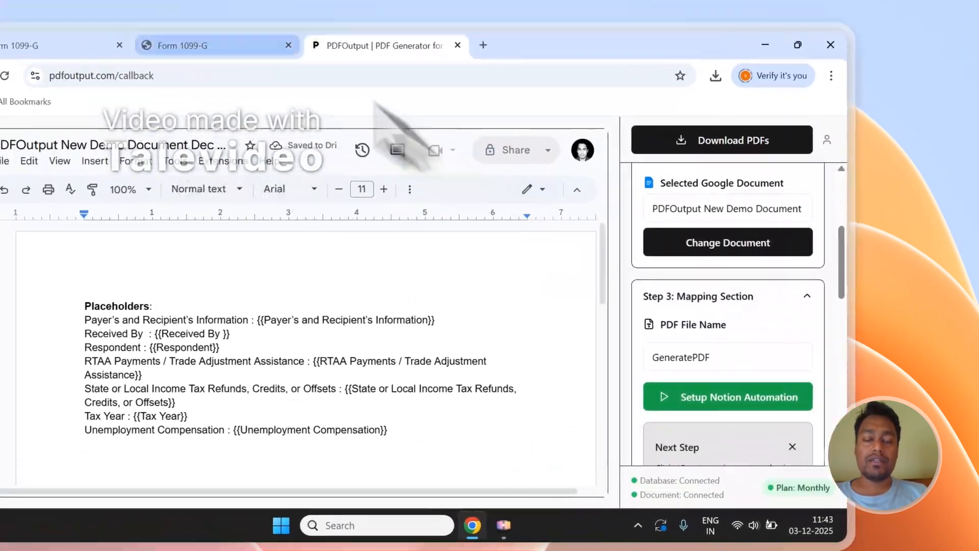
click(121, 6)
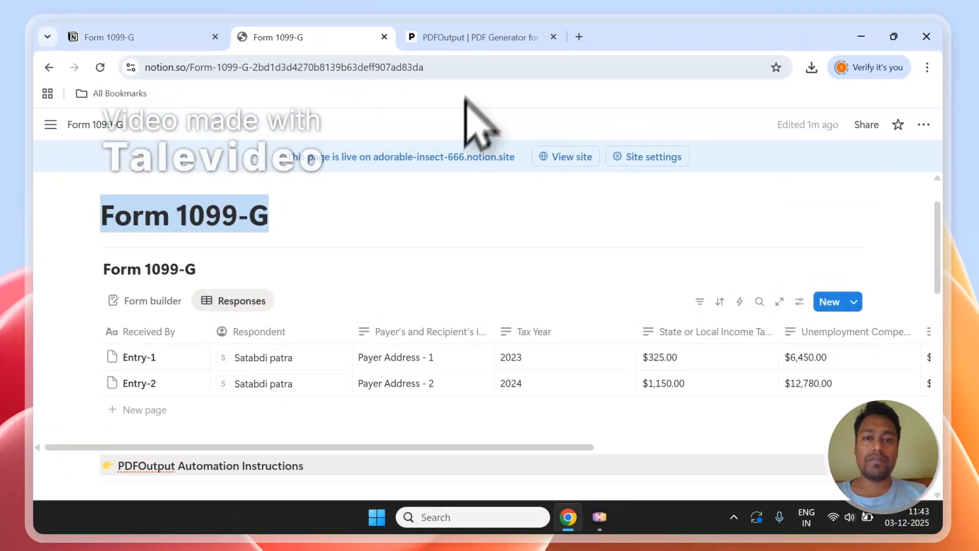
click(467, 7)
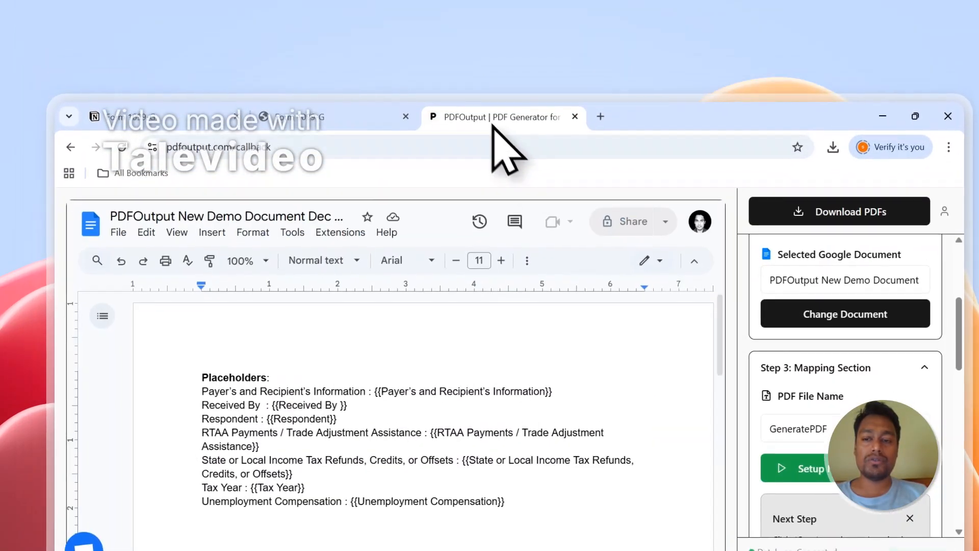
click(817, 322)
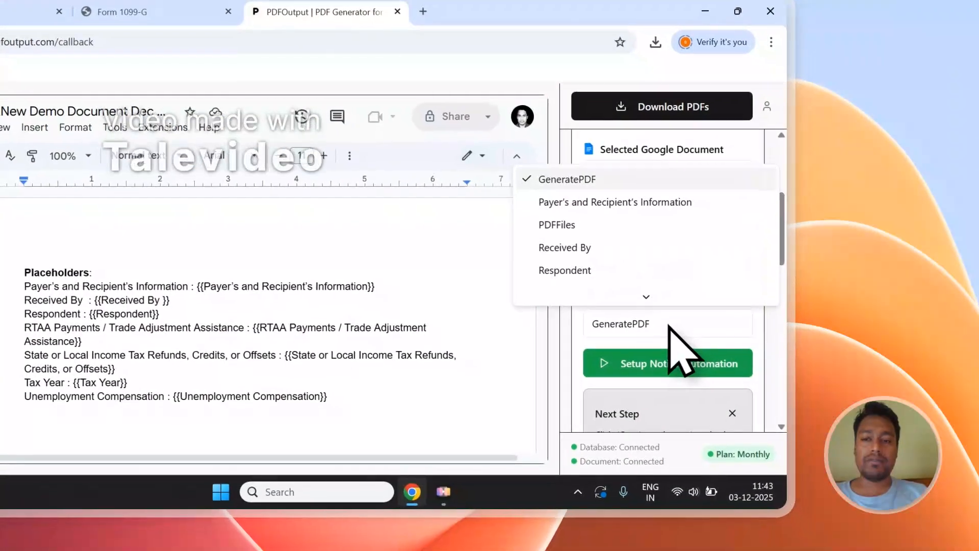
scroll(619, 276, down, 3)
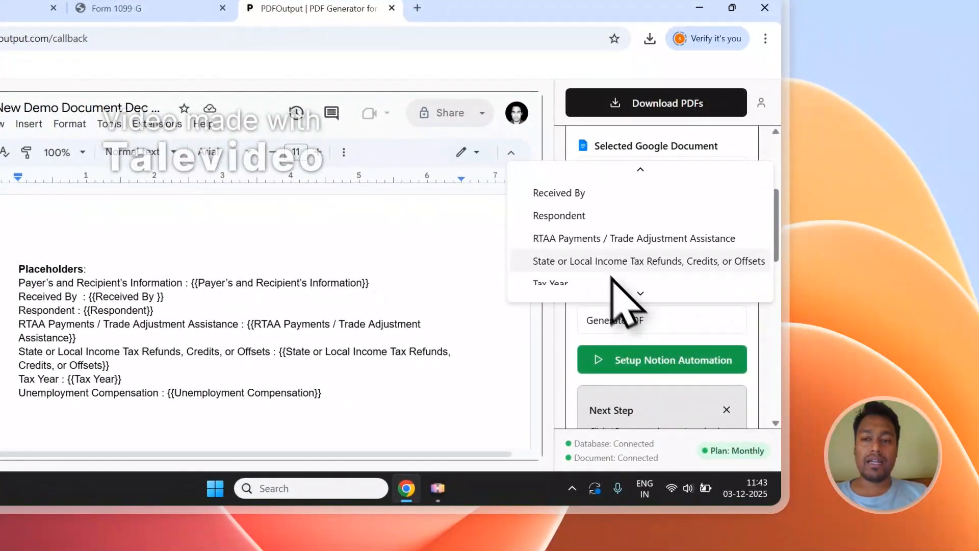
click(589, 197)
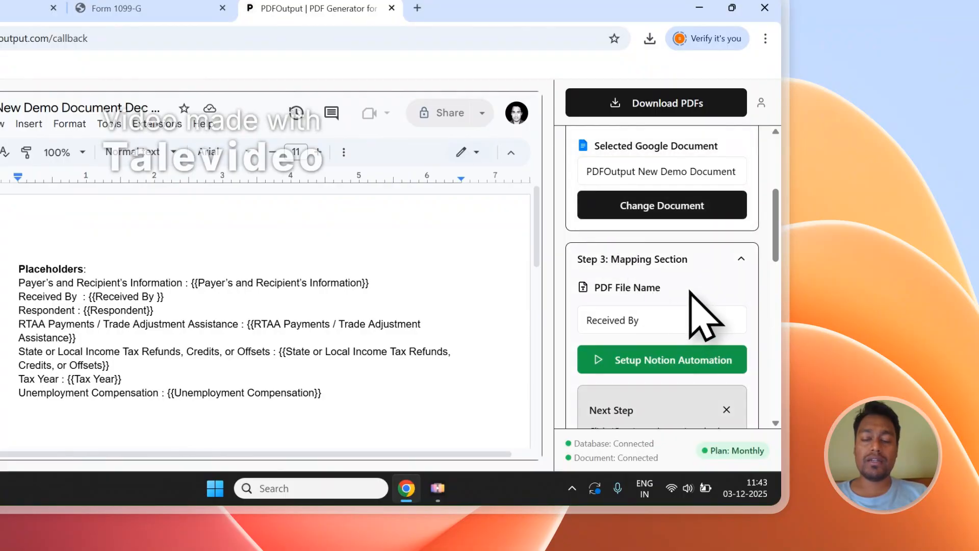
Generate the PDFs for the Form 1099-G database and check the GeneratePDF and PDFFiles columns in Notion.
scroll(667, 289, up, 4)
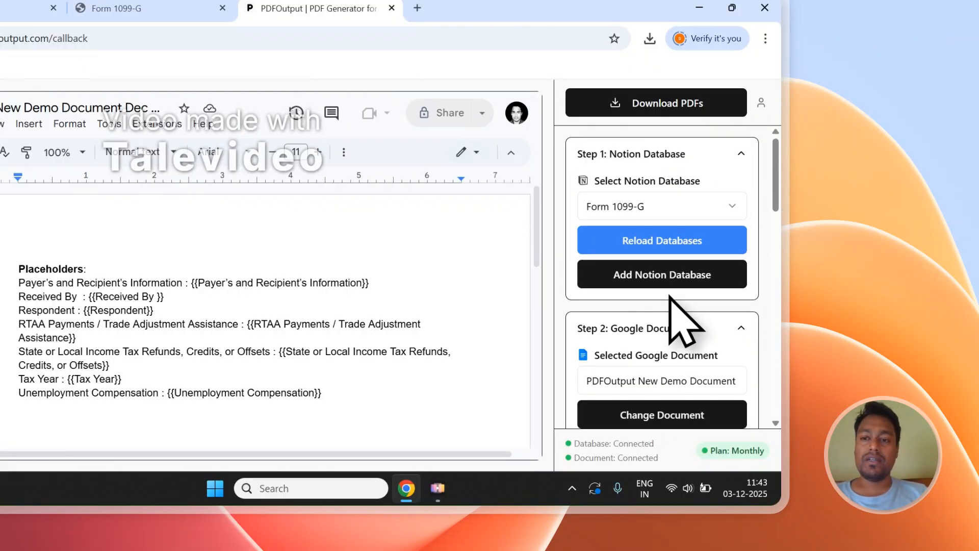
click(689, 102)
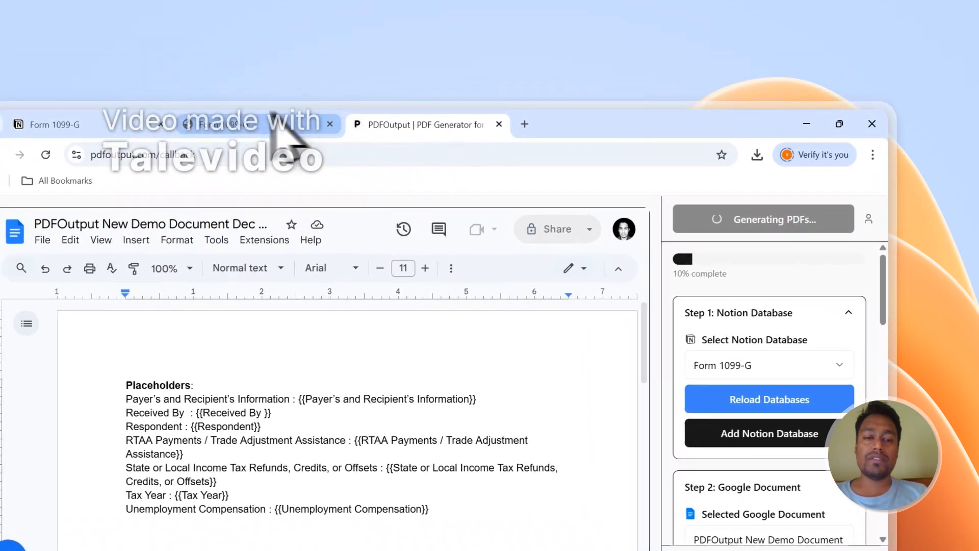
click(271, 123)
drag(357, 414, 634, 348)
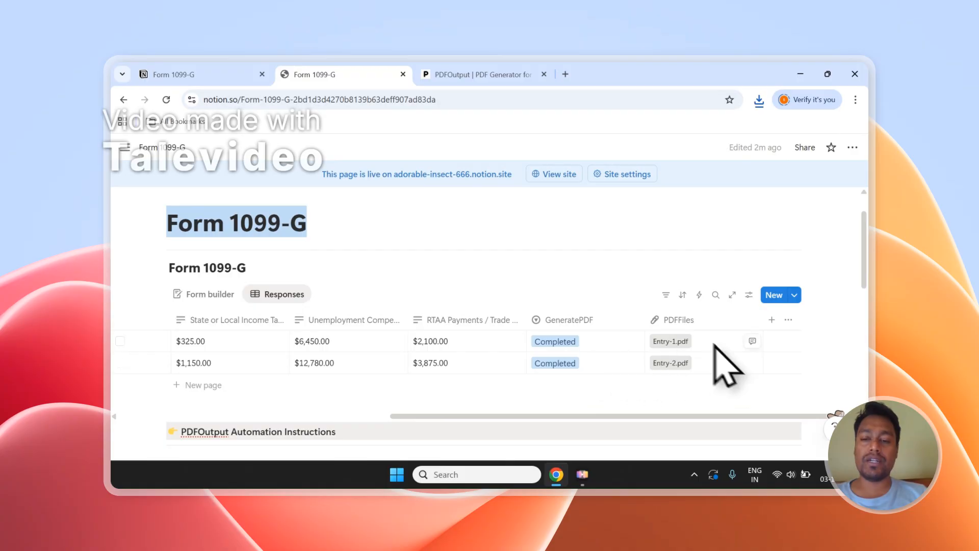
Open the generated Entry-2.pdf and Entry-1.pdf and examine the filled-in placeholder lines in Entry-1.
click(672, 362)
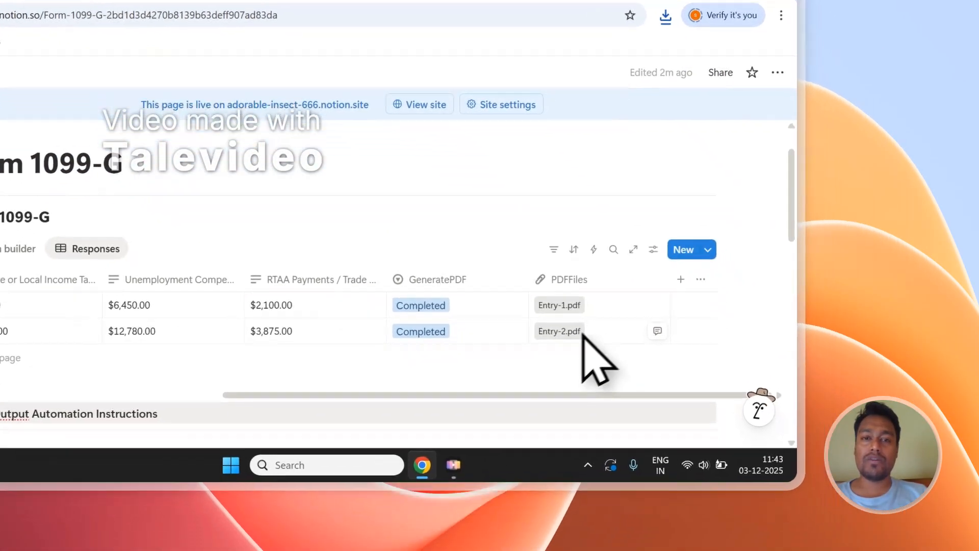
click(682, 465)
click(391, 10)
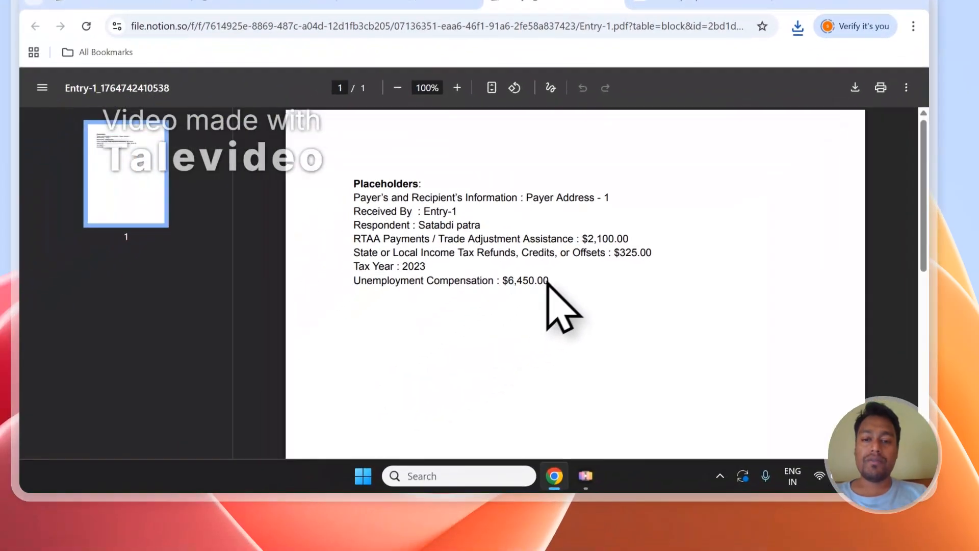
drag(400, 295, 261, 239)
drag(510, 255, 333, 187)
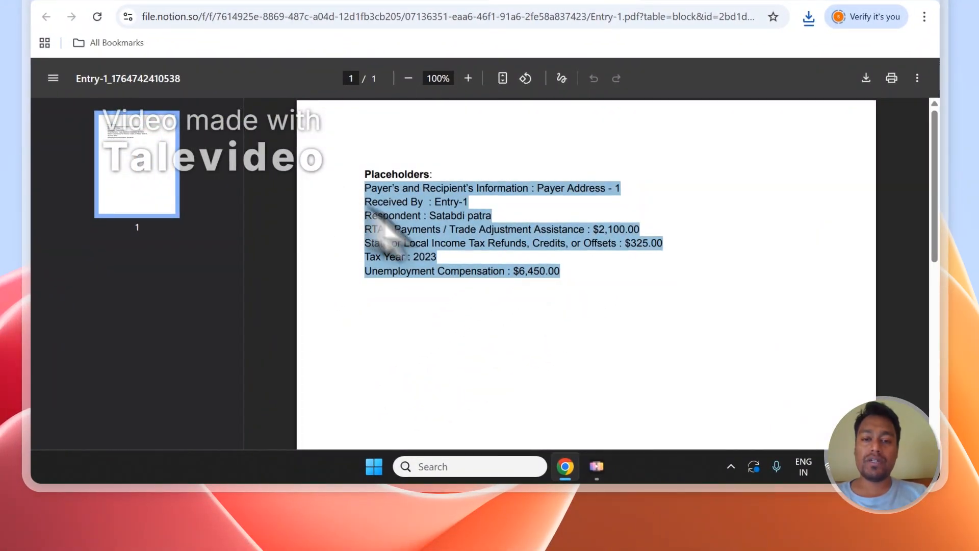
click(543, 259)
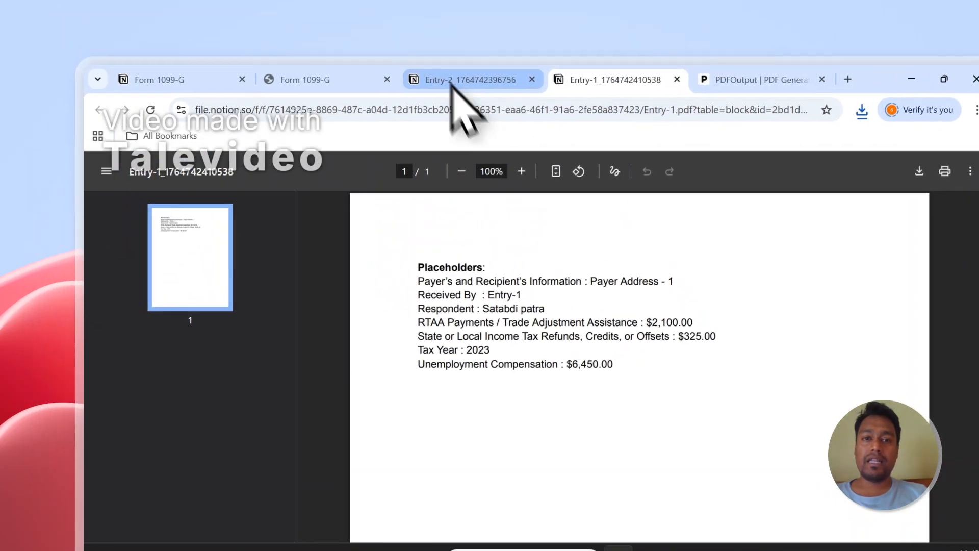
Compare the filled-in values of the Entry-2 PDF with those of the Entry-1 PDF, and close both files.
click(453, 86)
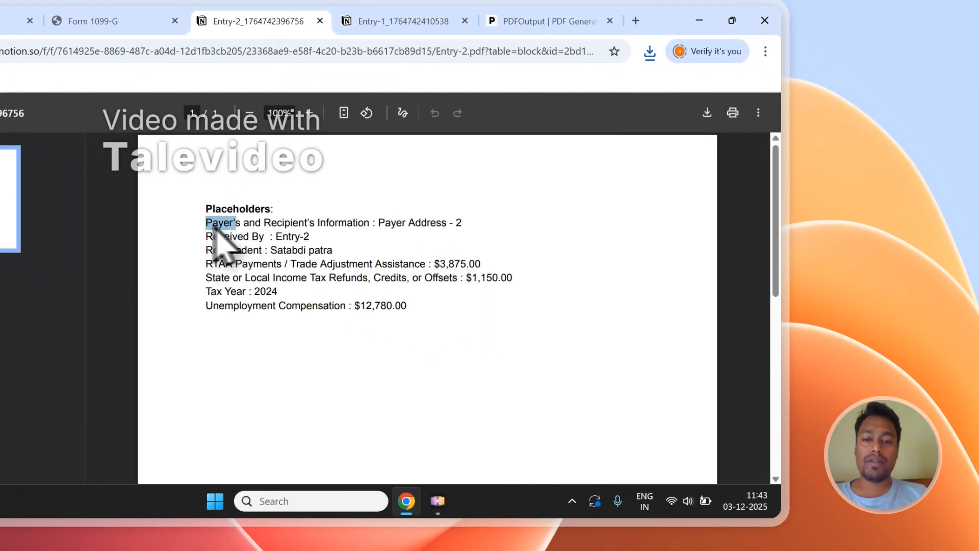
drag(209, 226, 378, 283)
click(422, 293)
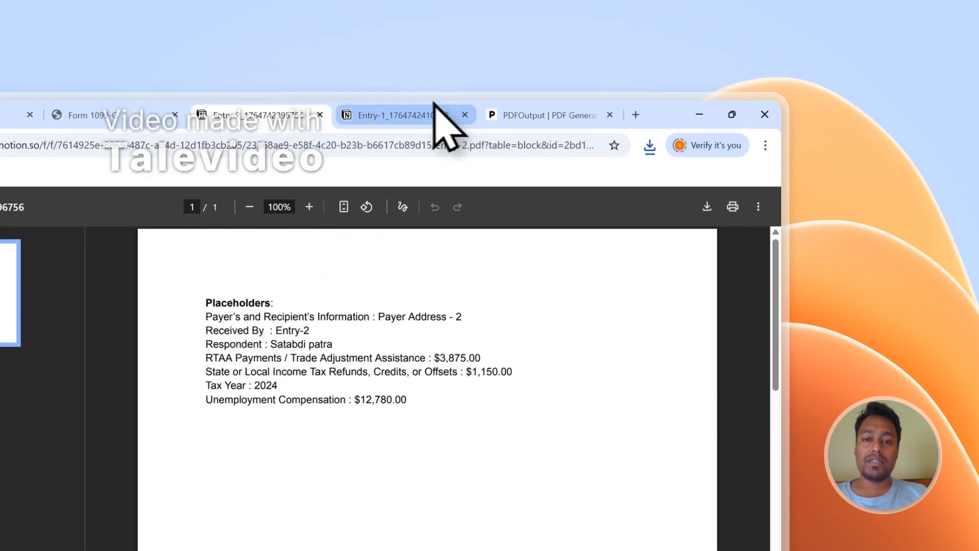
click(419, 21)
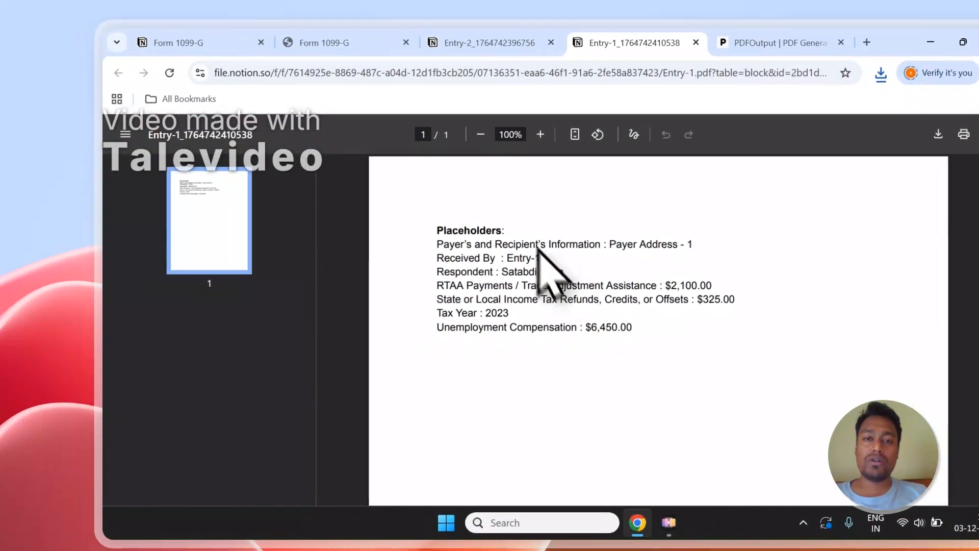
click(299, 124)
click(566, 66)
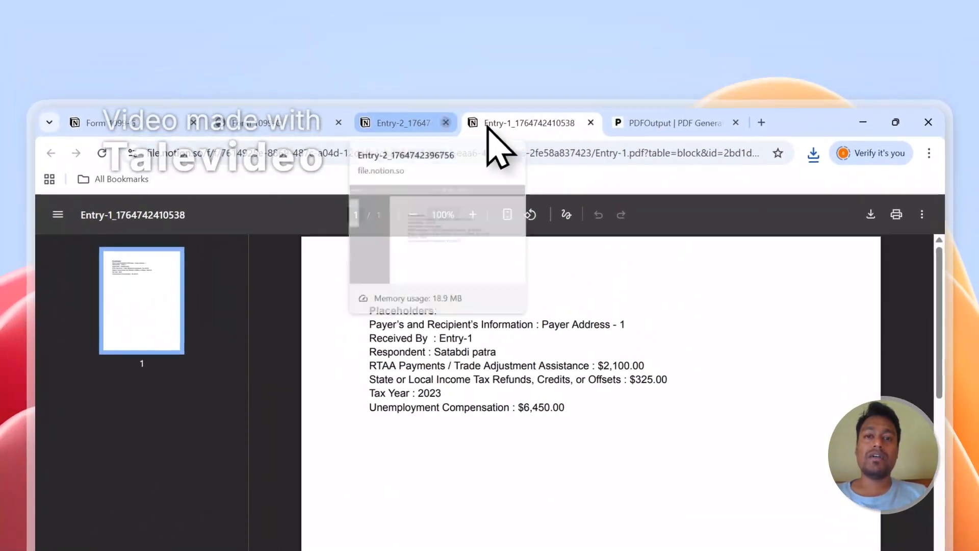
click(463, 48)
click(463, 47)
Set up the Notion automation for automatic PDF generation and review the selected database and document.
scroll(841, 429, down, 5)
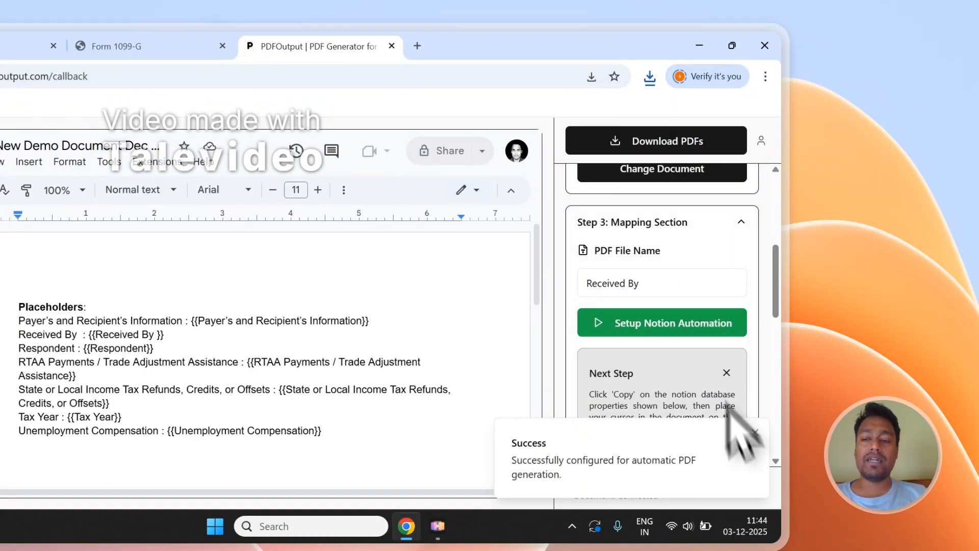
click(754, 432)
click(169, 46)
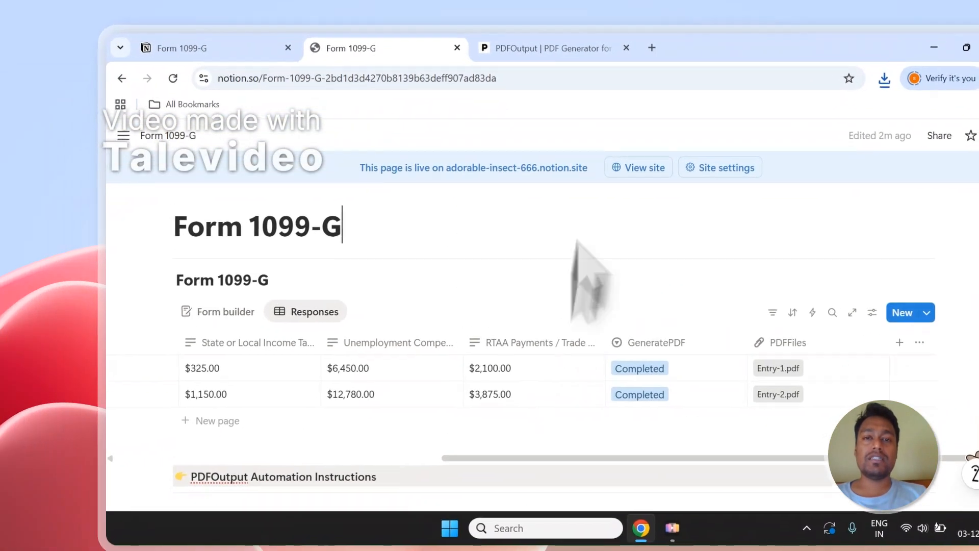
click(546, 48)
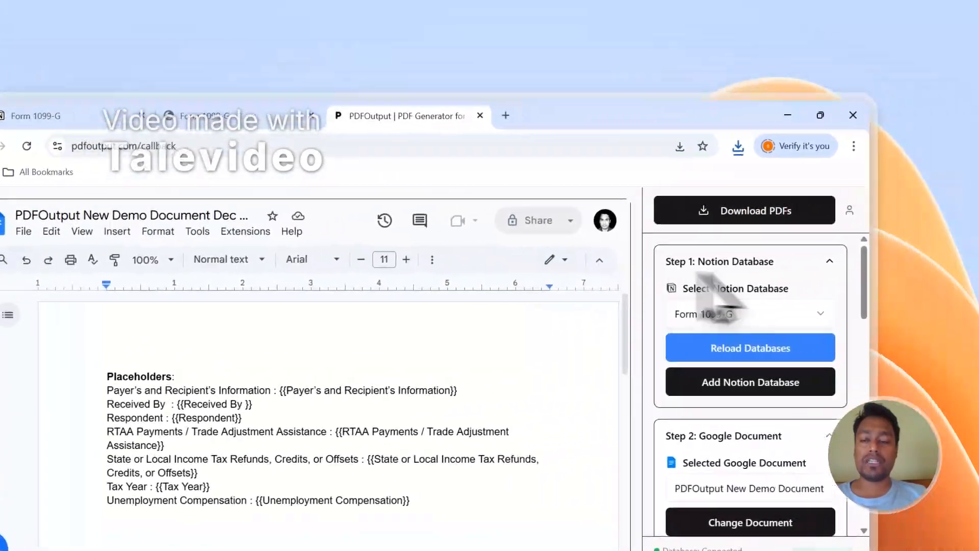
scroll(736, 311, down, 1)
scroll(736, 311, up, 1)
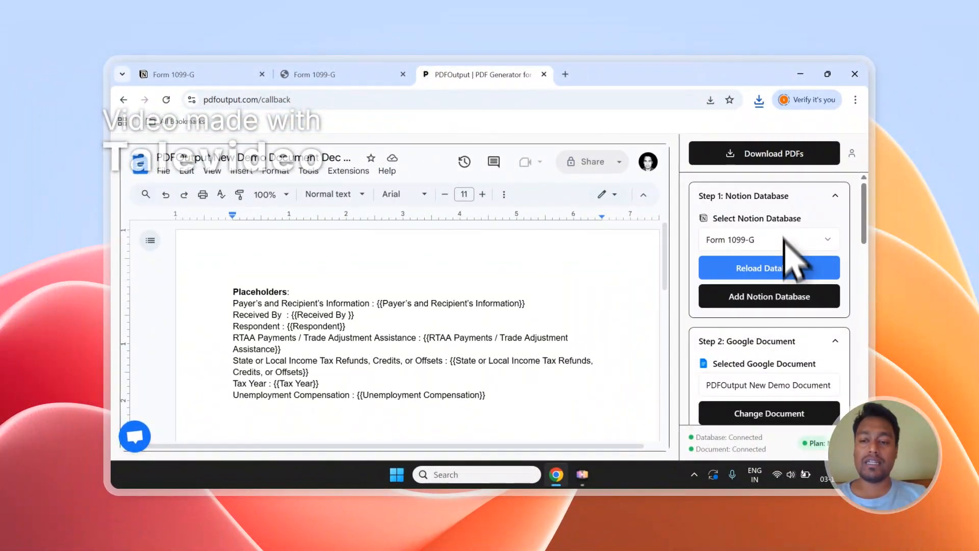
scroll(801, 357, down, 2)
Add a new entry to the Form 1099-G responses in Notion and set its GeneratePDF property to Ready to Generate.
click(326, 75)
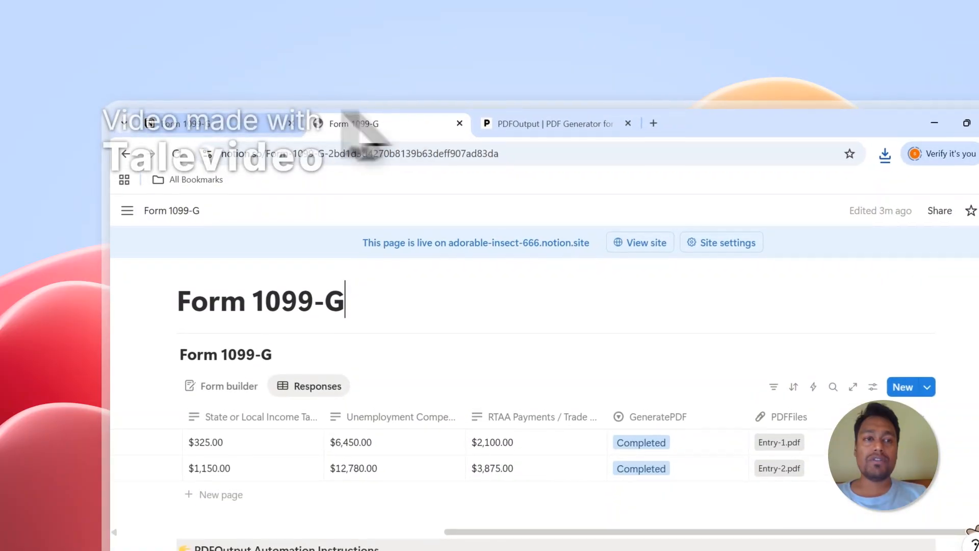
click(157, 75)
click(377, 125)
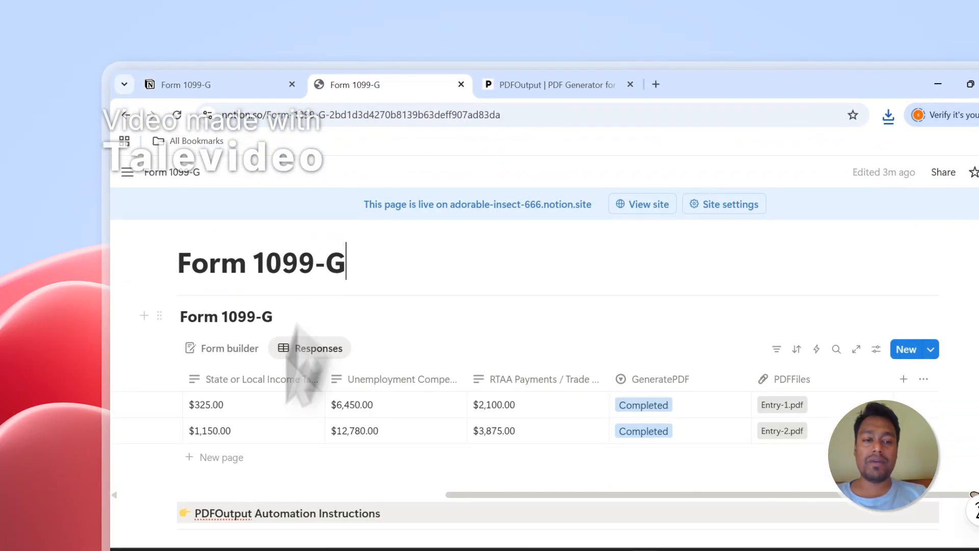
click(703, 294)
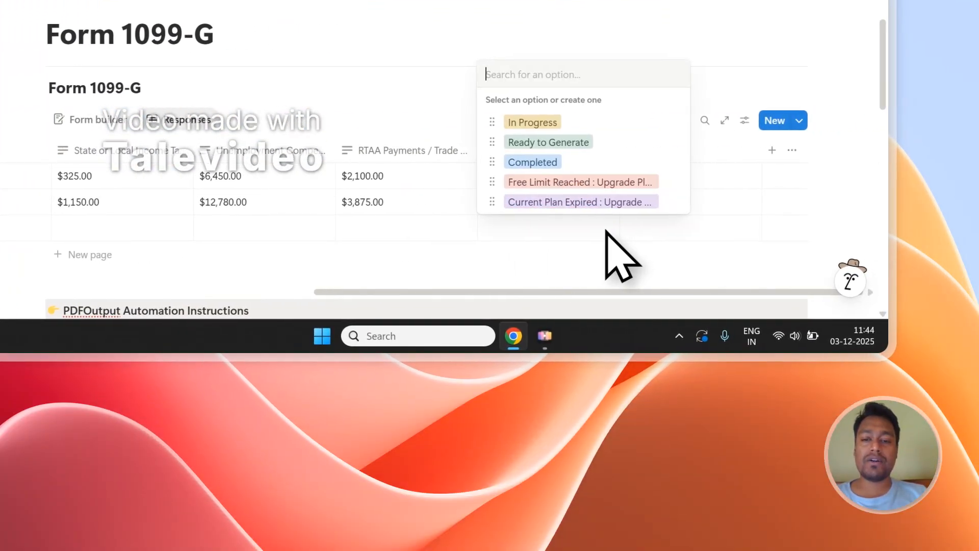
click(579, 145)
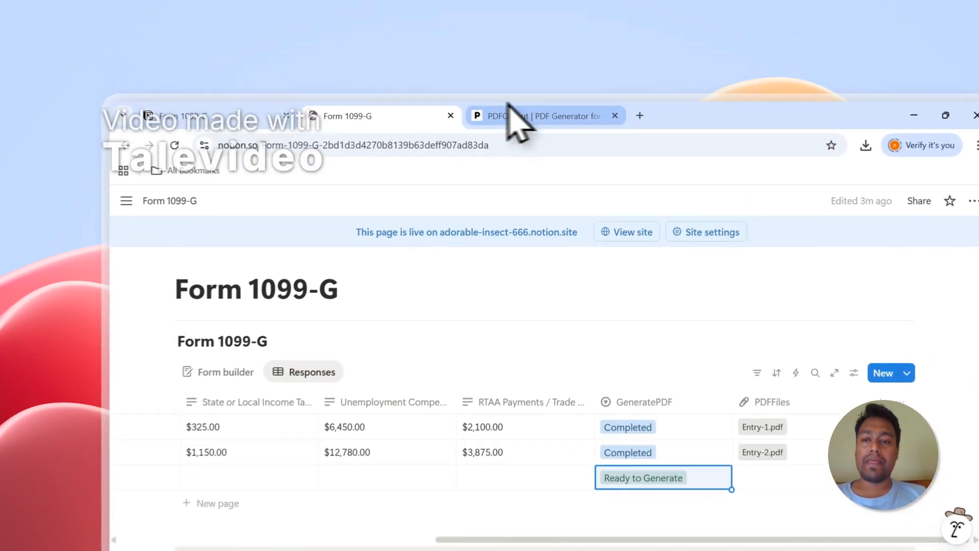
Review the database, document and mapping settings in PDFOutput against the Form 1099-G responses in Notion.
click(449, 75)
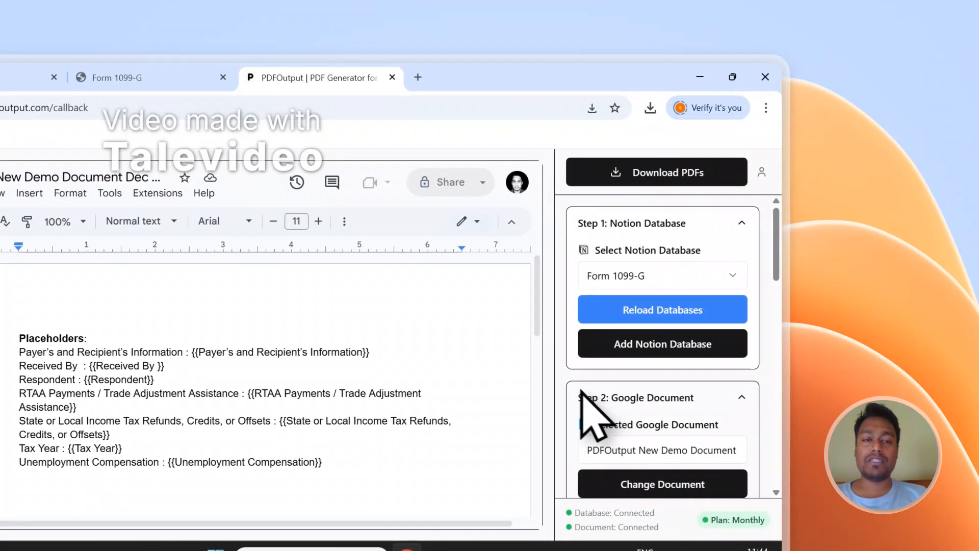
scroll(418, 306, down, 5)
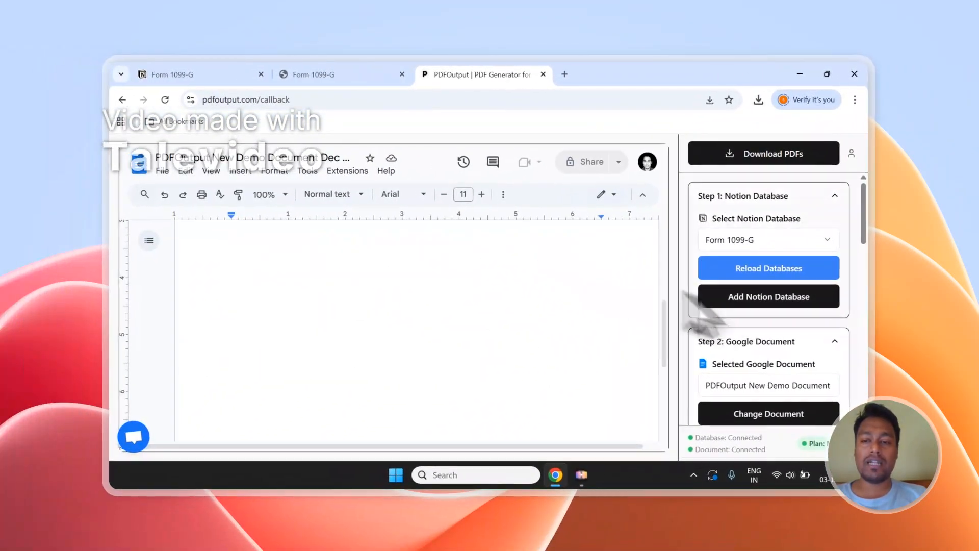
scroll(796, 352, down, 3)
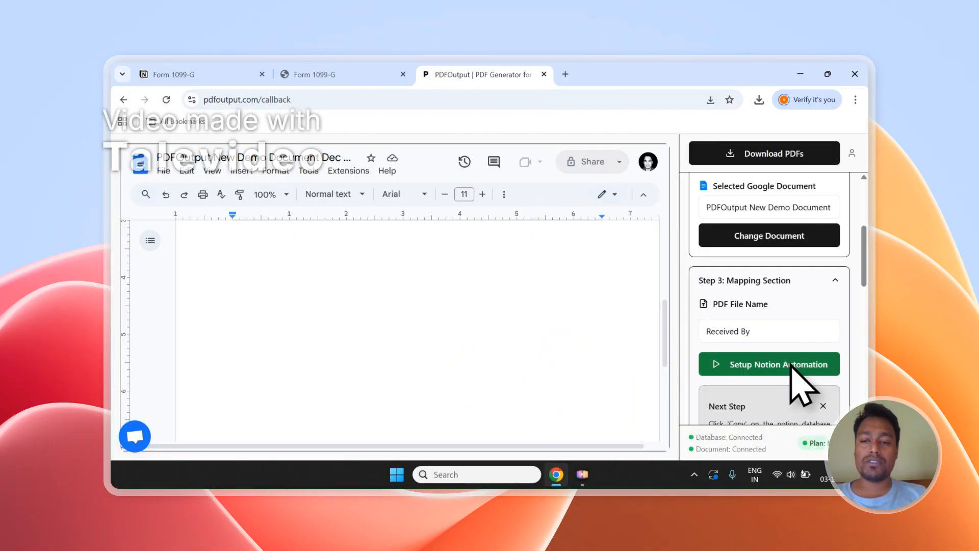
scroll(561, 312, up, 3)
click(239, 74)
click(306, 75)
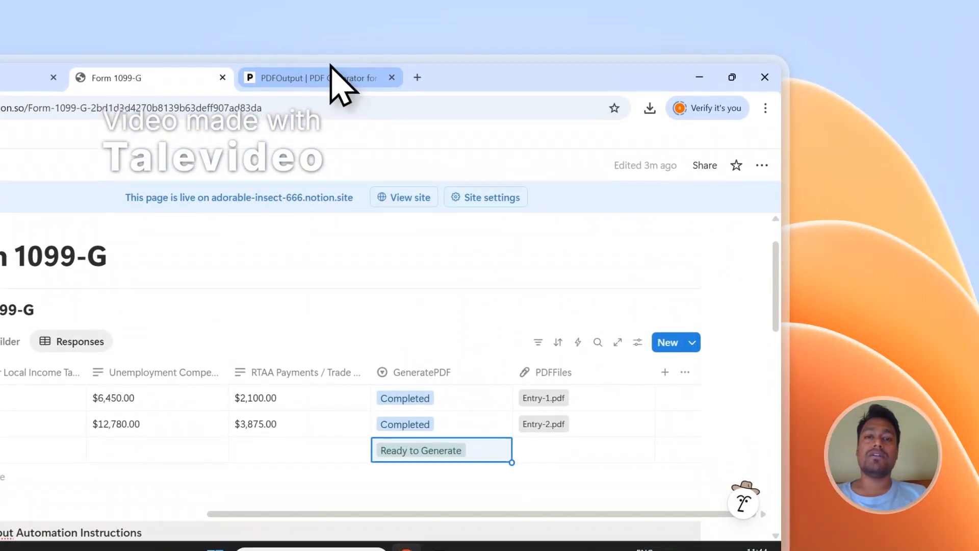
View the PDFOutput support chat, close it, and sign out of the account.
click(338, 81)
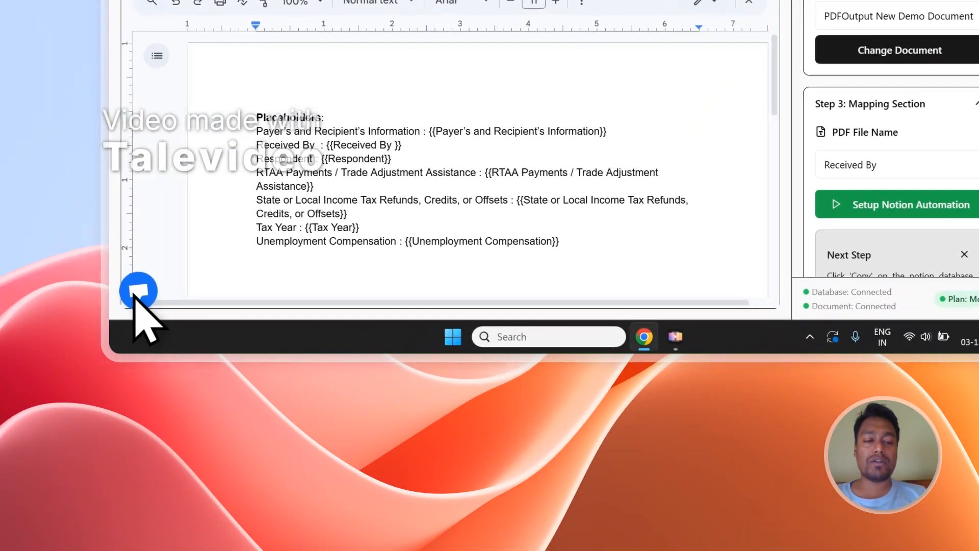
click(48, 378)
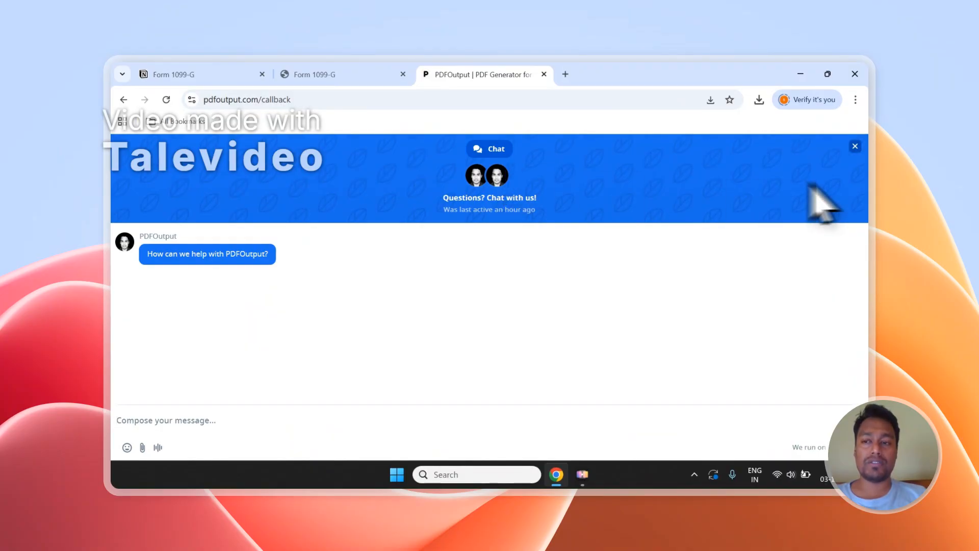
click(855, 147)
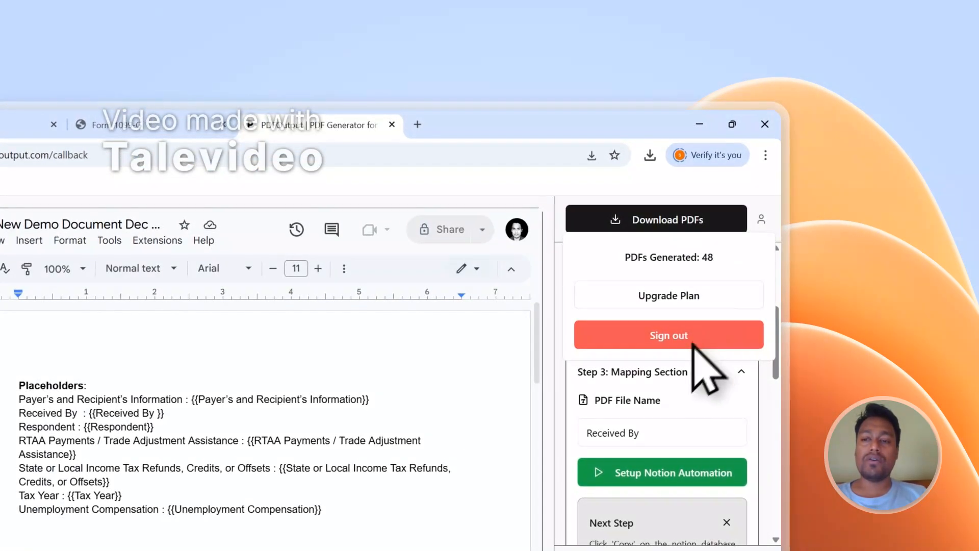
click(668, 335)
Examine the Send Message form on PDFOutput's Contact page and return to the Form 1099-G database in Notion.
scroll(776, 316, down, 10)
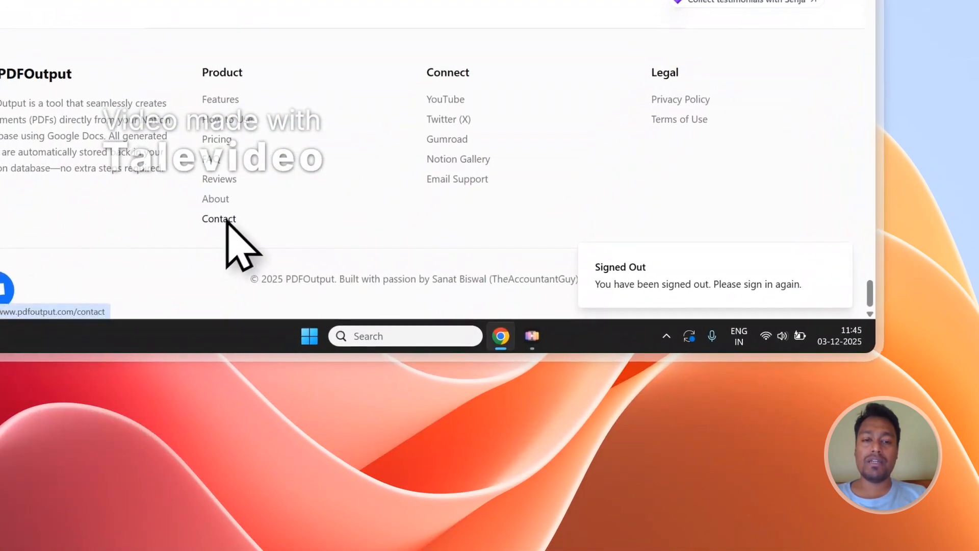
click(127, 339)
scroll(441, 140, down, 3)
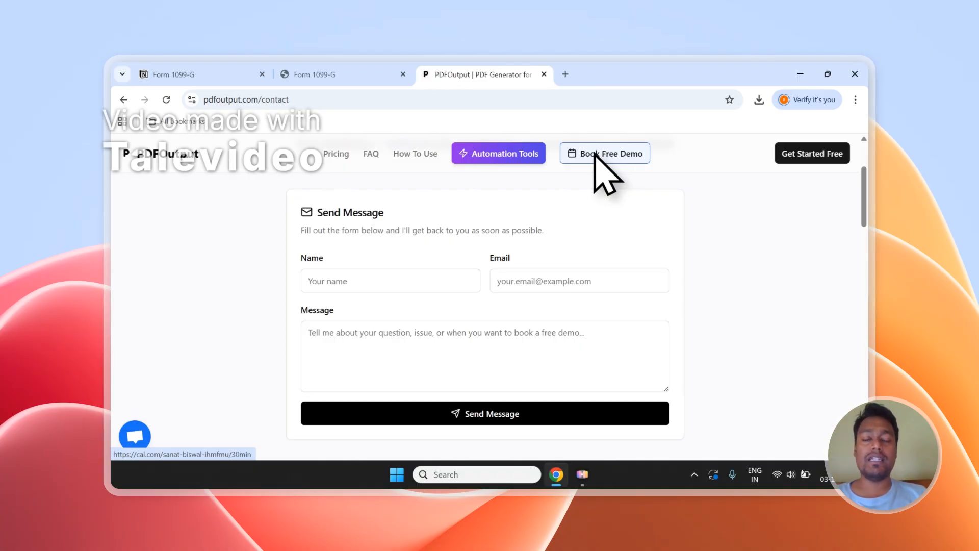
click(315, 74)
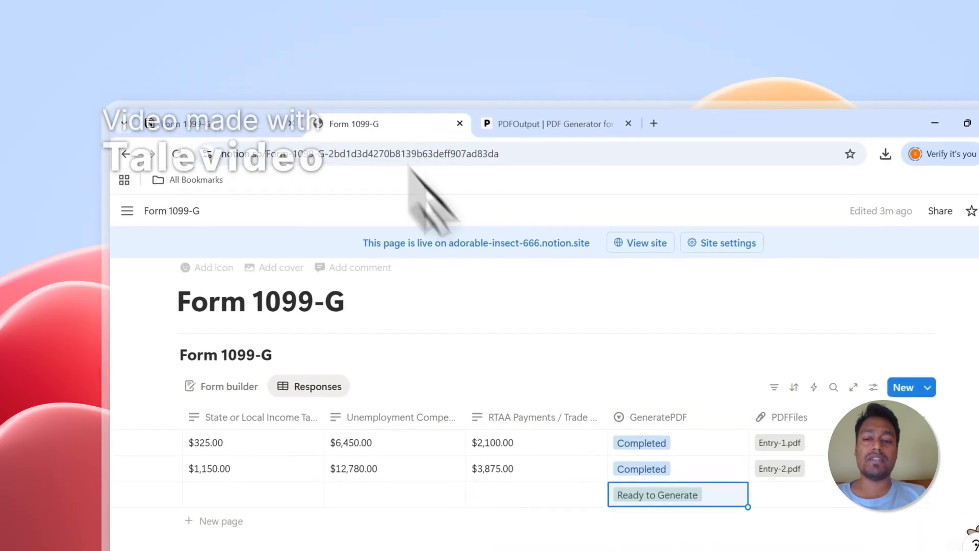